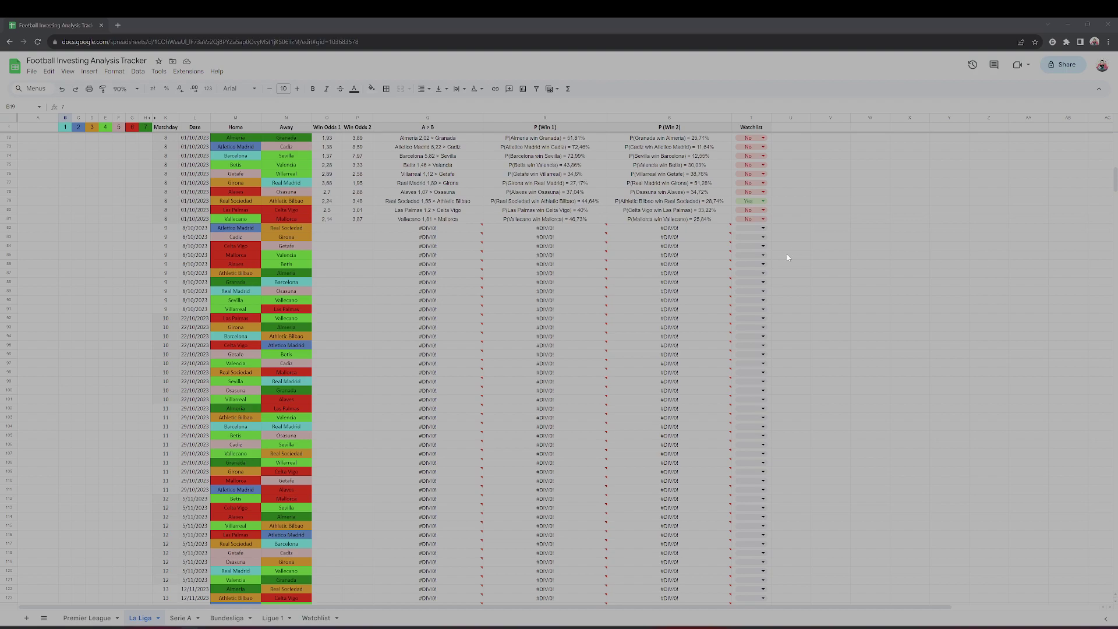
# Step: Enter win odds of 1.34 and 8.93 for the matchday 9 Athletic Bilbao–Almeria fixture
pyautogui.click(320, 274)
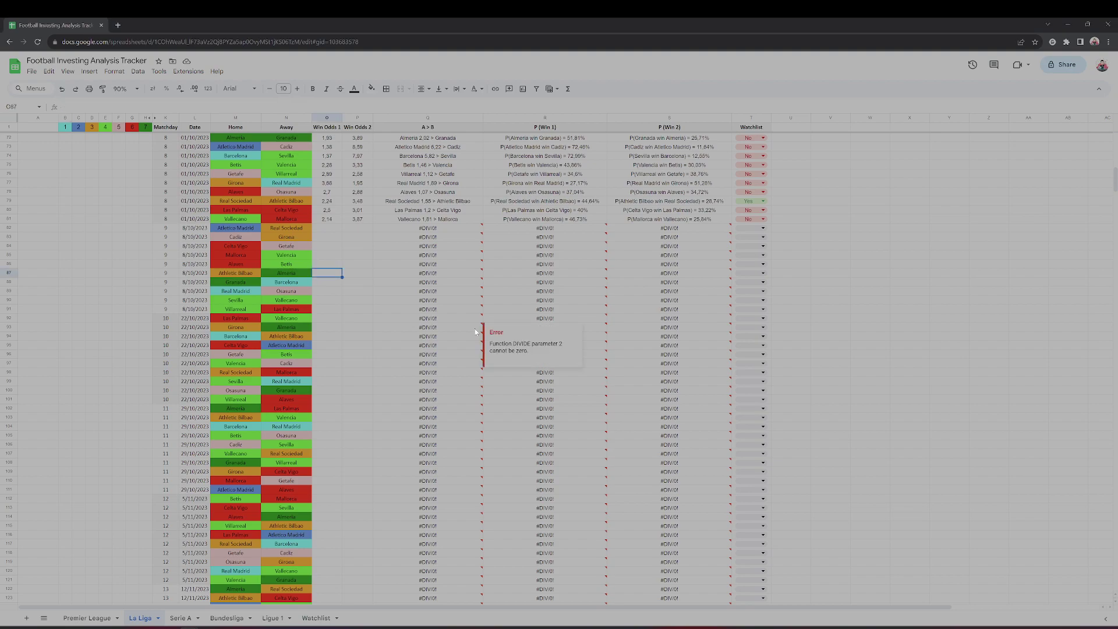
pyautogui.write('1.34')
pyautogui.press('Tab')
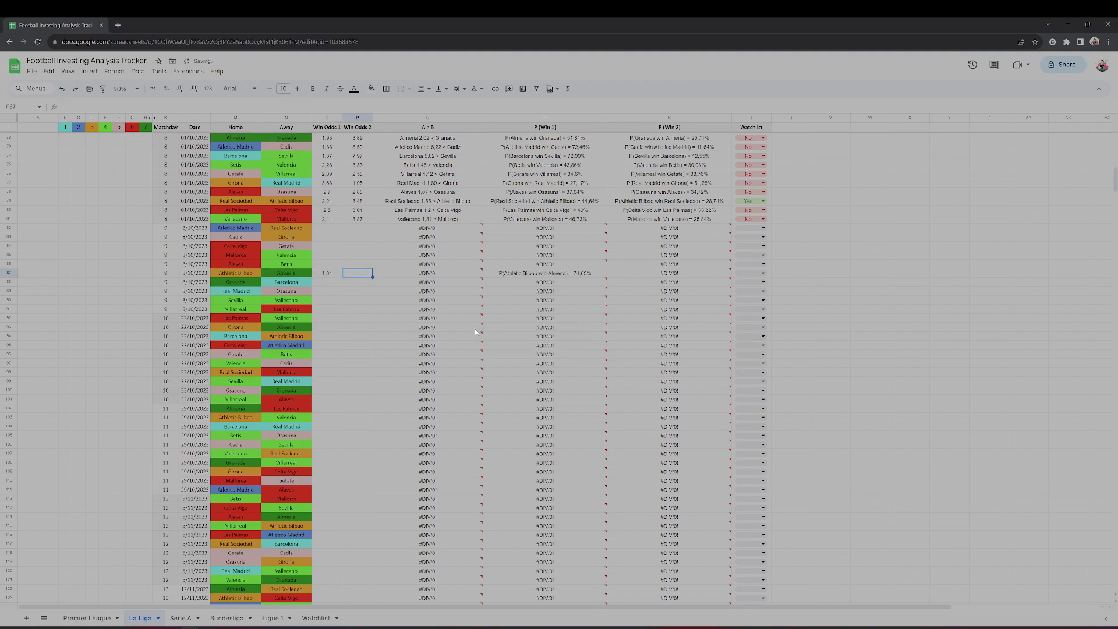
pyautogui.write('8.93')
pyautogui.hotkey('ctrl', 'Return')
# Step: Enter win odds of 3.24 and 2.28 for the matchday 9 Cadiz–Girona fixture
pyautogui.press('Left')
pyautogui.press('Left')
pyautogui.press('Left')
pyautogui.press('Left')
pyautogui.press('Right')
pyautogui.press('Right')
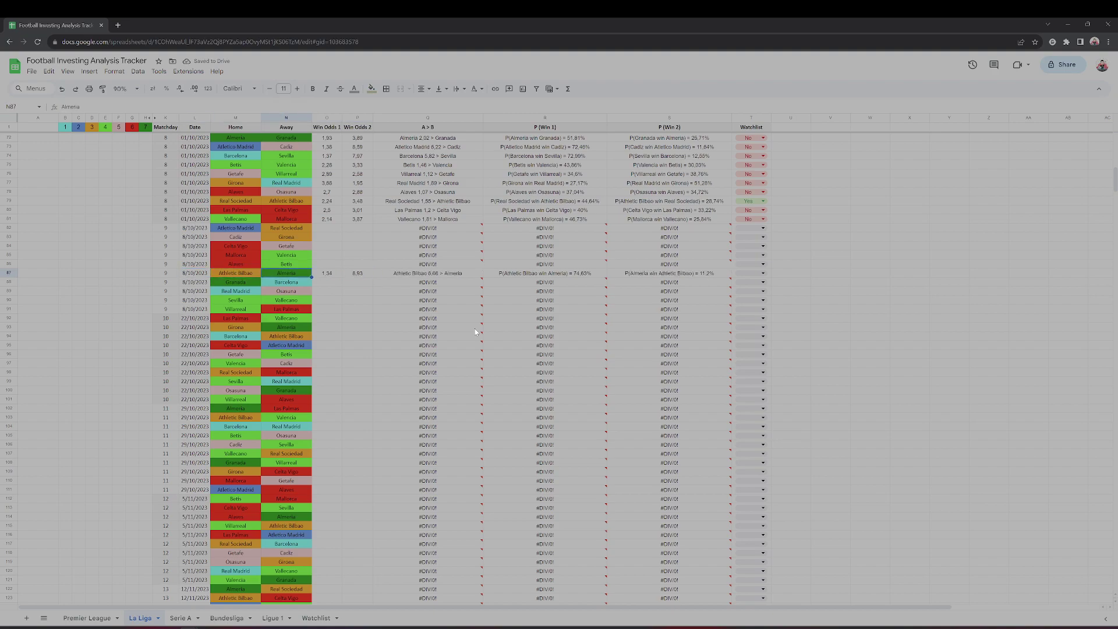
pyautogui.press('Right')
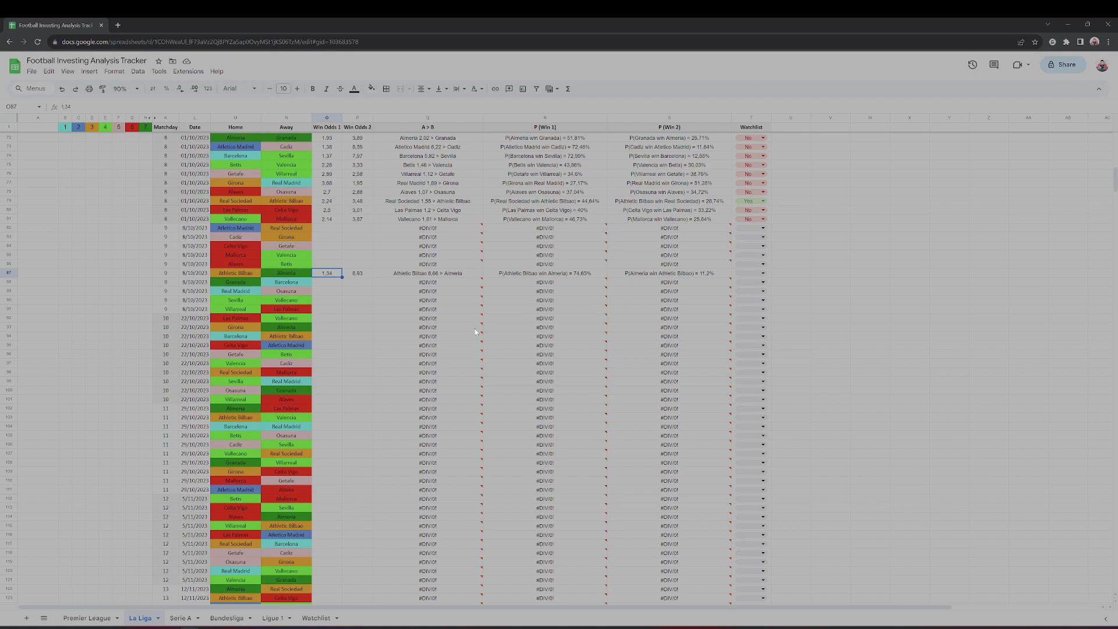
pyautogui.press('Up')
pyautogui.press('Up')
pyautogui.press('Up')
pyautogui.press('Up')
pyautogui.write('3,24')
pyautogui.press('Tab')
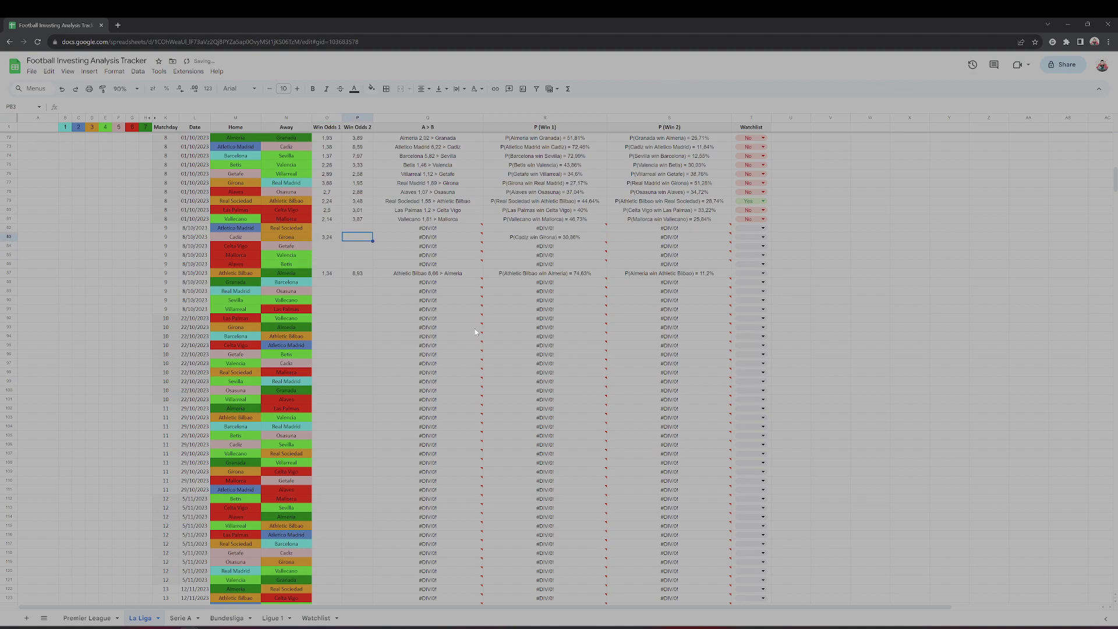
pyautogui.write('2,28')
pyautogui.press('Return')
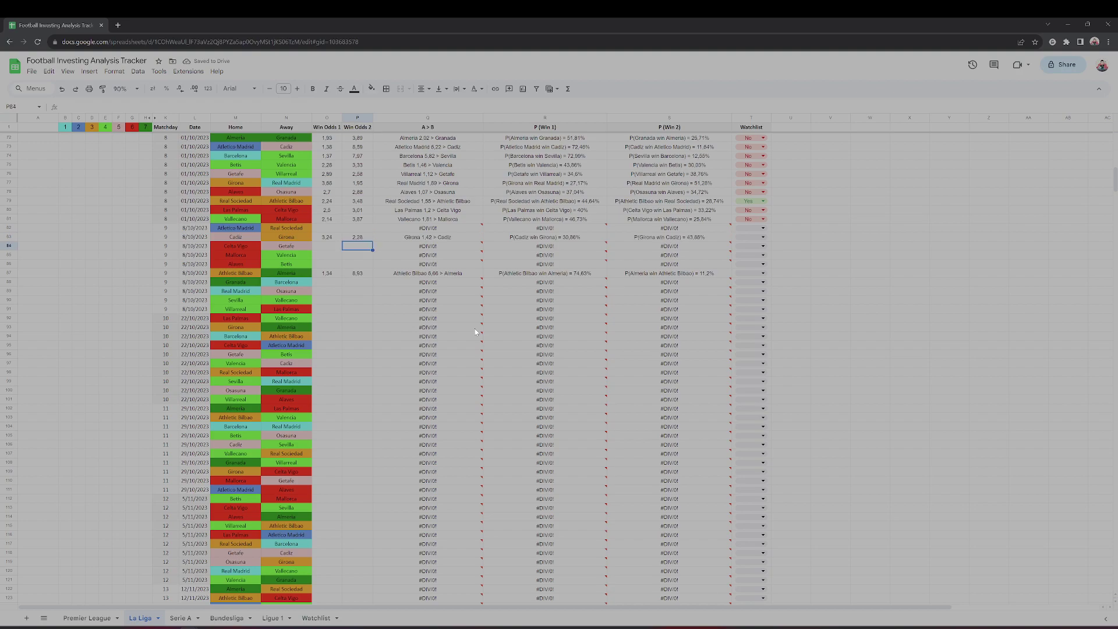
# Step: Enter win odds of 1.31 and 9.98 for the matchday 9 Real Madrid–Osasuna fixture
pyautogui.press('Down')
pyautogui.press('Down')
pyautogui.press('Down')
pyautogui.press('Down')
pyautogui.press('Down')
pyautogui.press('Left')
pyautogui.write('1,31')
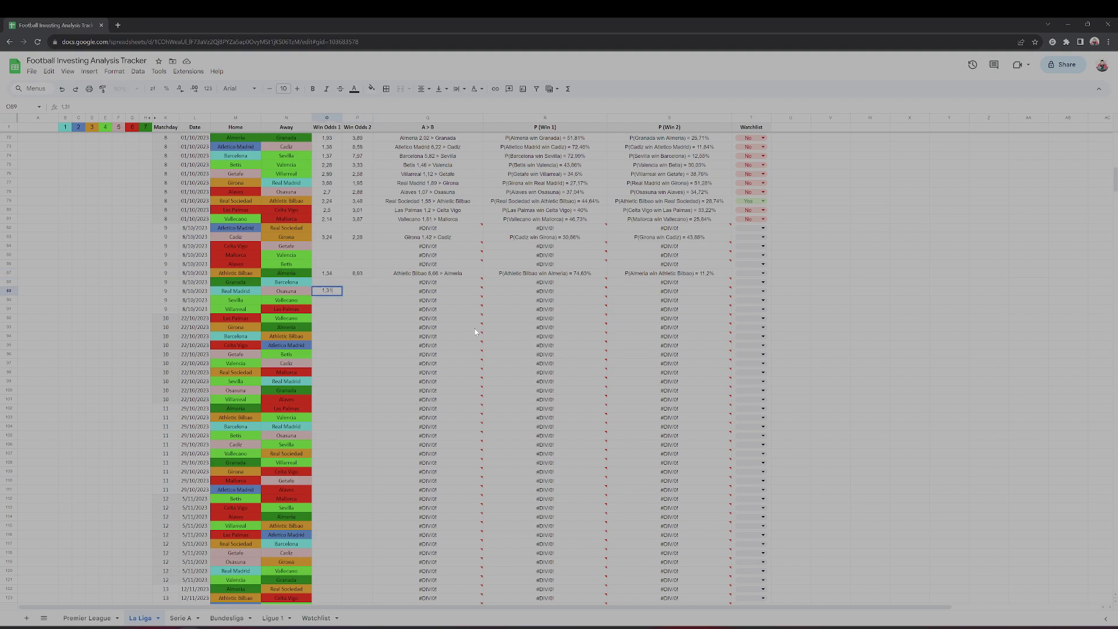
pyautogui.press('Tab')
pyautogui.write('9,98')
pyautogui.press('Return')
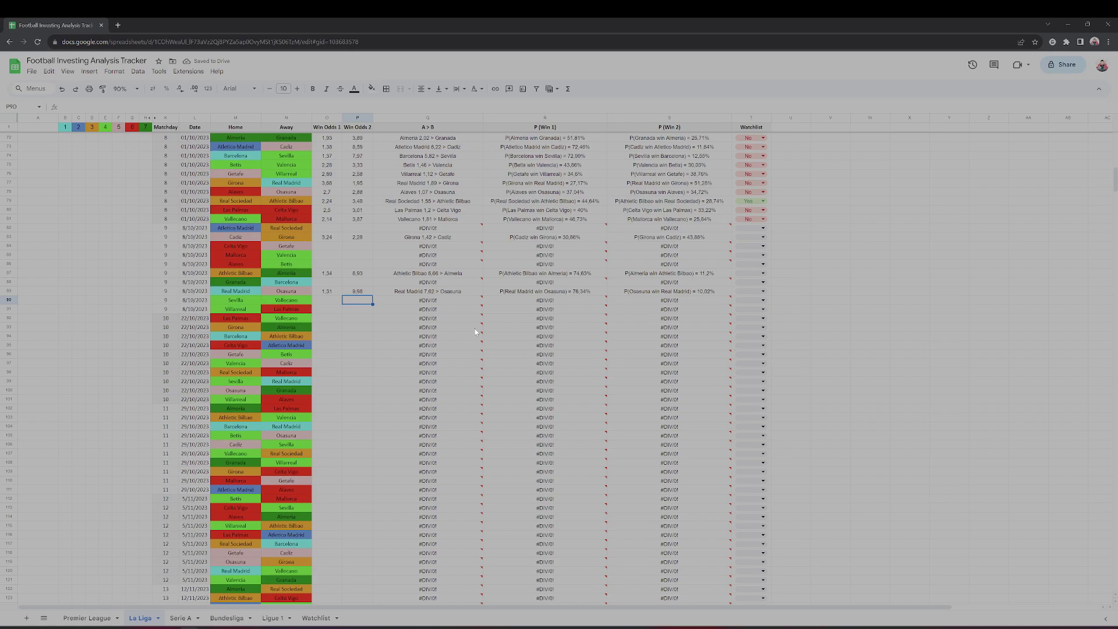
# Step: Enter win odds of 2.51 and 3.18 for the matchday 9 Mallorca–Valencia fixture
pyautogui.press('Up')
pyautogui.press('Up')
pyautogui.press('Up')
pyautogui.press('Up')
pyautogui.press('Up')
pyautogui.press('Left')
pyautogui.write('2')
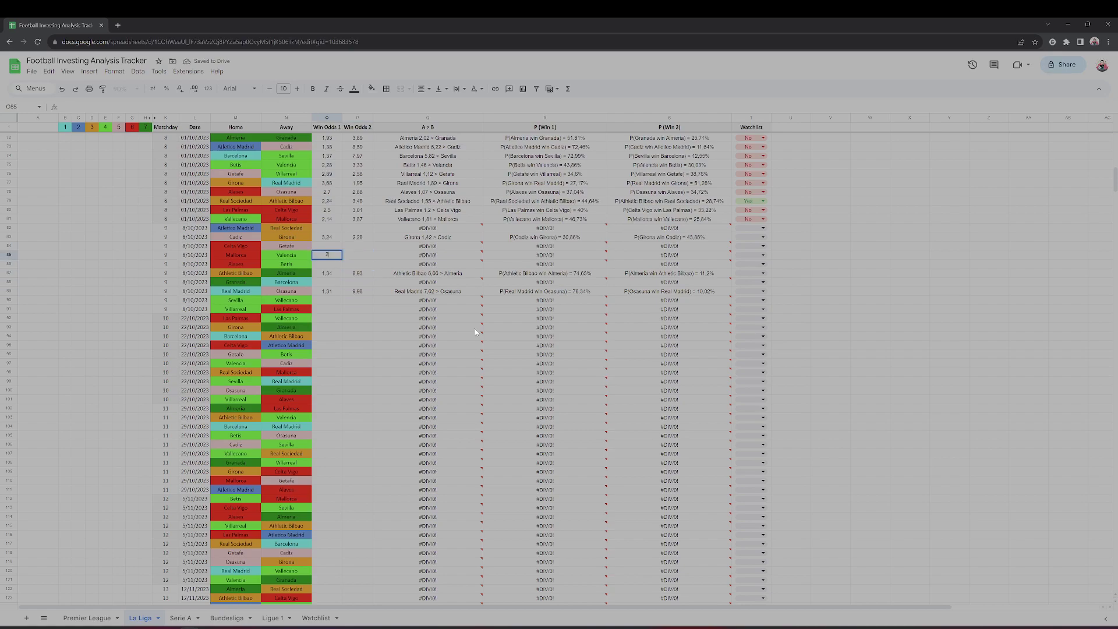
pyautogui.write(',51')
pyautogui.press('Tab')
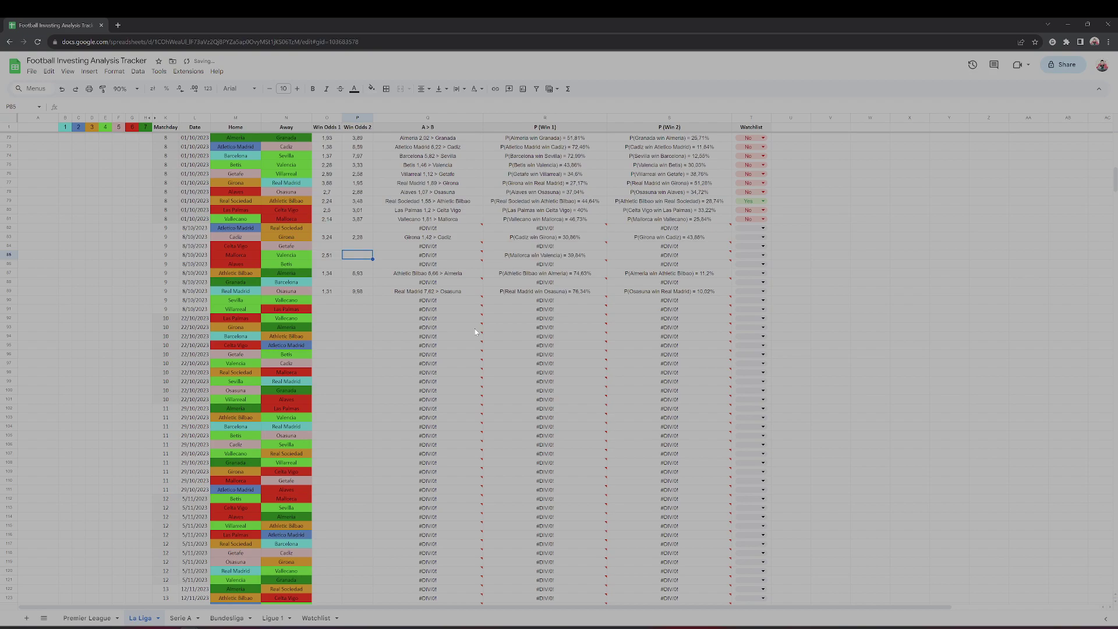
pyautogui.write('3,18')
pyautogui.press('Return')
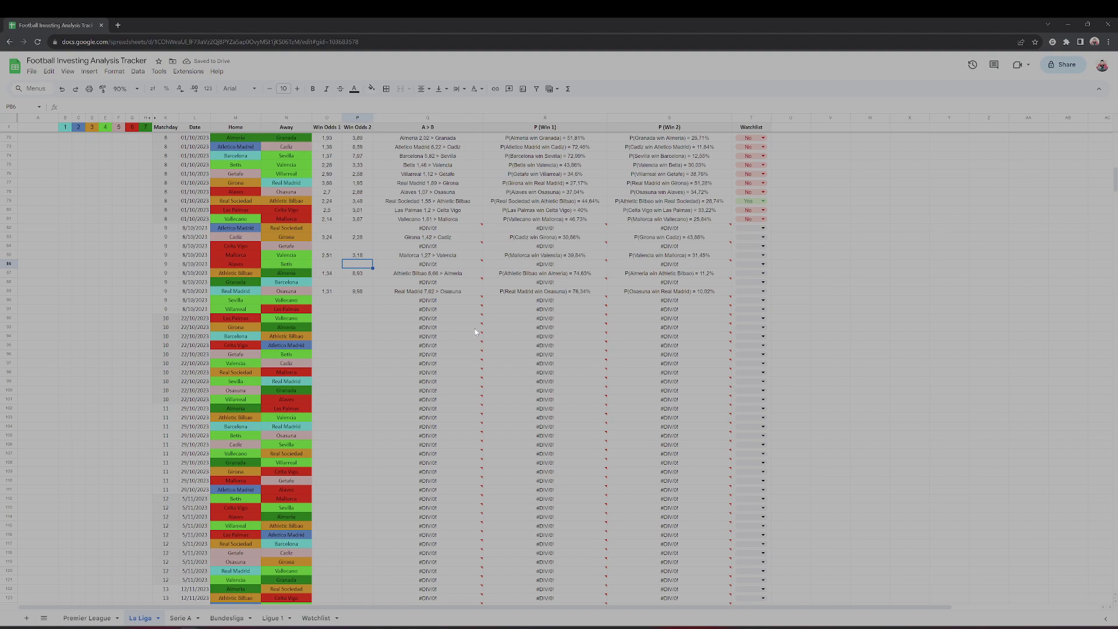
# Step: Enter win odds of 1.9 and 4.22 for the matchday 9 Sevilla–Vallecano fixture
pyautogui.press('Down')
pyautogui.press('Down')
pyautogui.press('Down')
pyautogui.press('Down')
pyautogui.press('Left')
pyautogui.write('1,9')
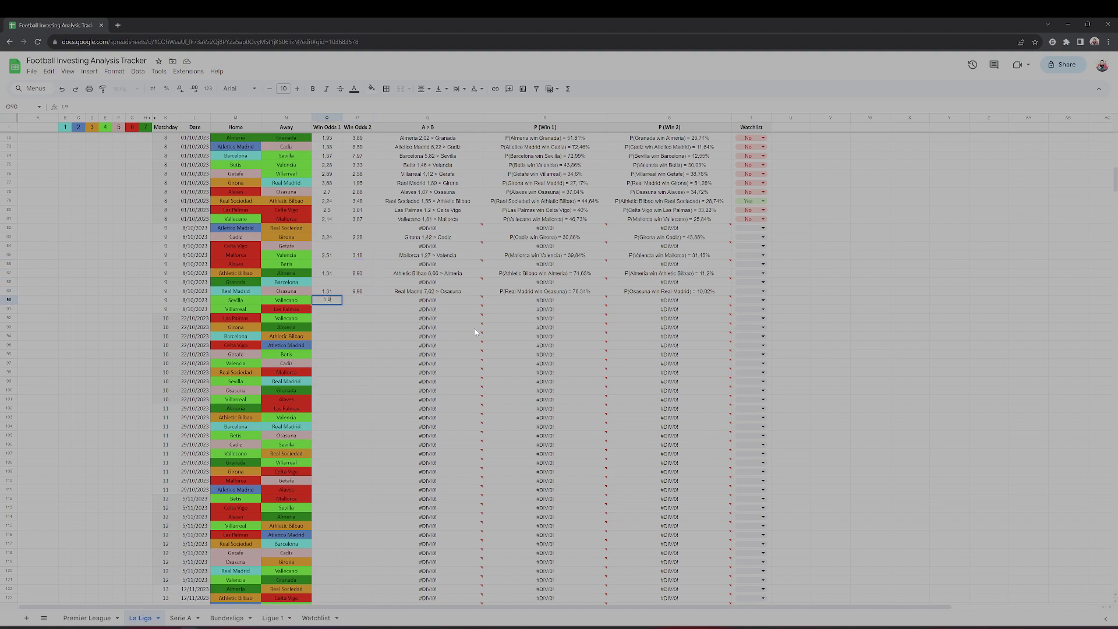
pyautogui.press('Right')
pyautogui.write('4,22')
pyautogui.press('Return')
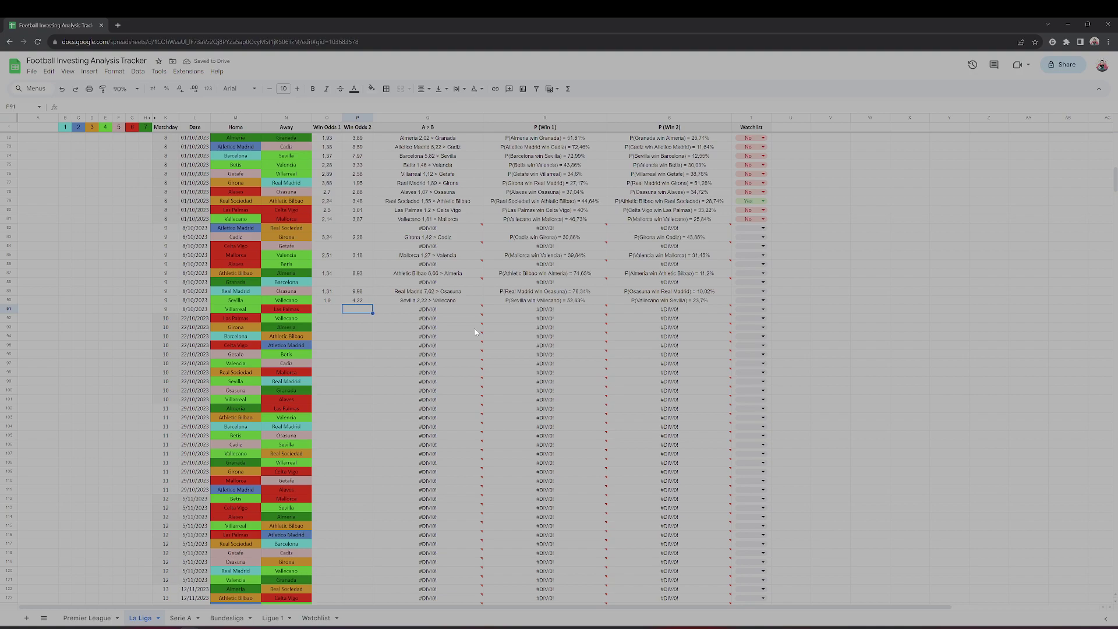
# Step: Enter win odds of 2.8 and 2.7 for the matchday 9 Alaves–Betis fixture
pyautogui.press('Up')
pyautogui.press('Up')
pyautogui.press('Up')
pyautogui.press('Up')
pyautogui.press('Up')
pyautogui.press('Left')
pyautogui.write('2,8')
pyautogui.press('Right')
pyautogui.write('2,7')
pyautogui.press('Return')
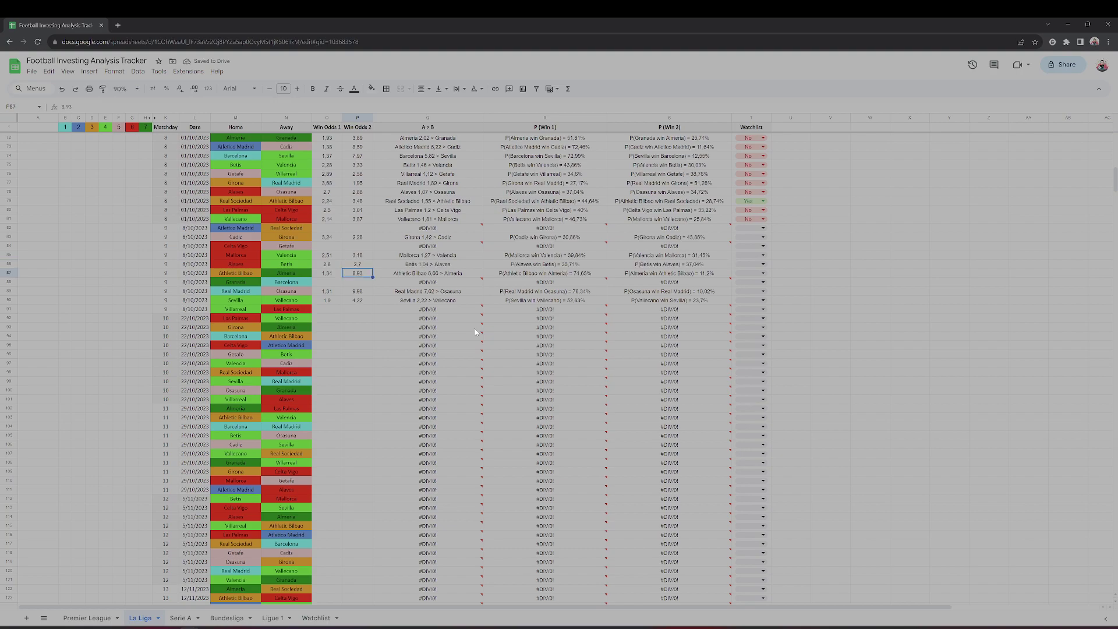
# Step: Enter win odds of 2.06 and 4.11 for the matchday 9 Celta Vigo–Getafe fixture
pyautogui.press('Left')
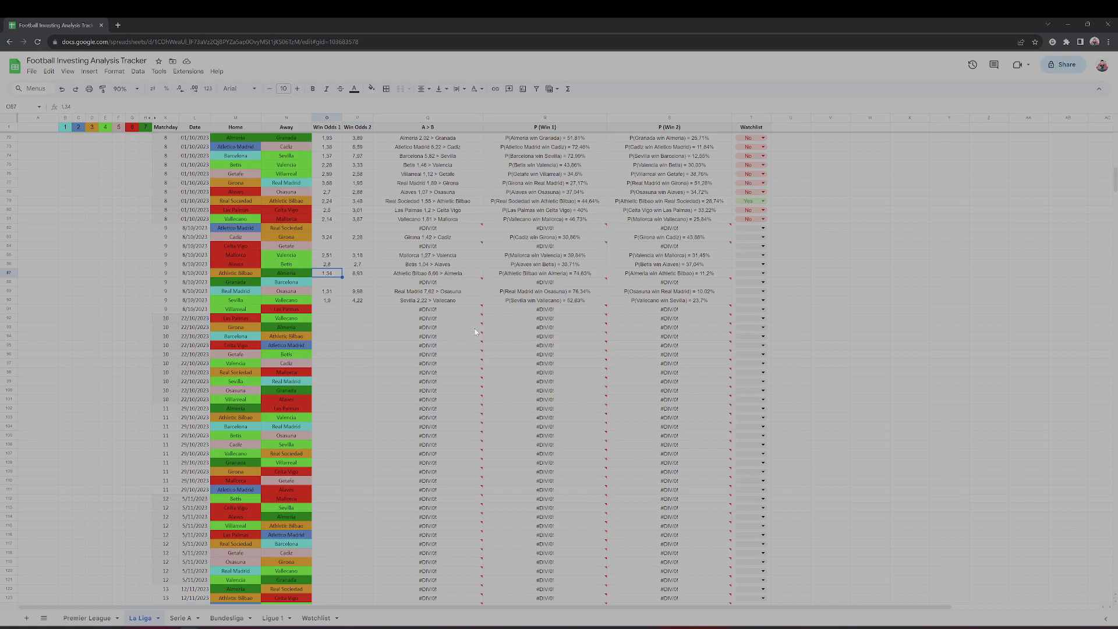
pyautogui.press('Up')
pyautogui.press('Up')
pyautogui.press('Up')
pyautogui.write('2,06')
pyautogui.press('Right')
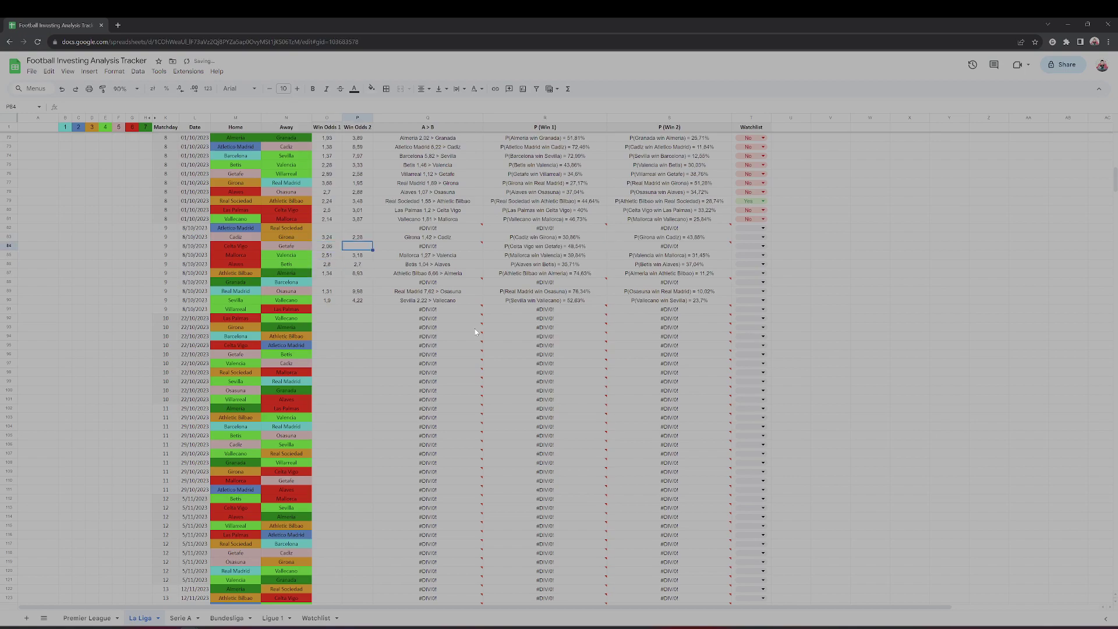
pyautogui.write('4,11')
pyautogui.press('Return')
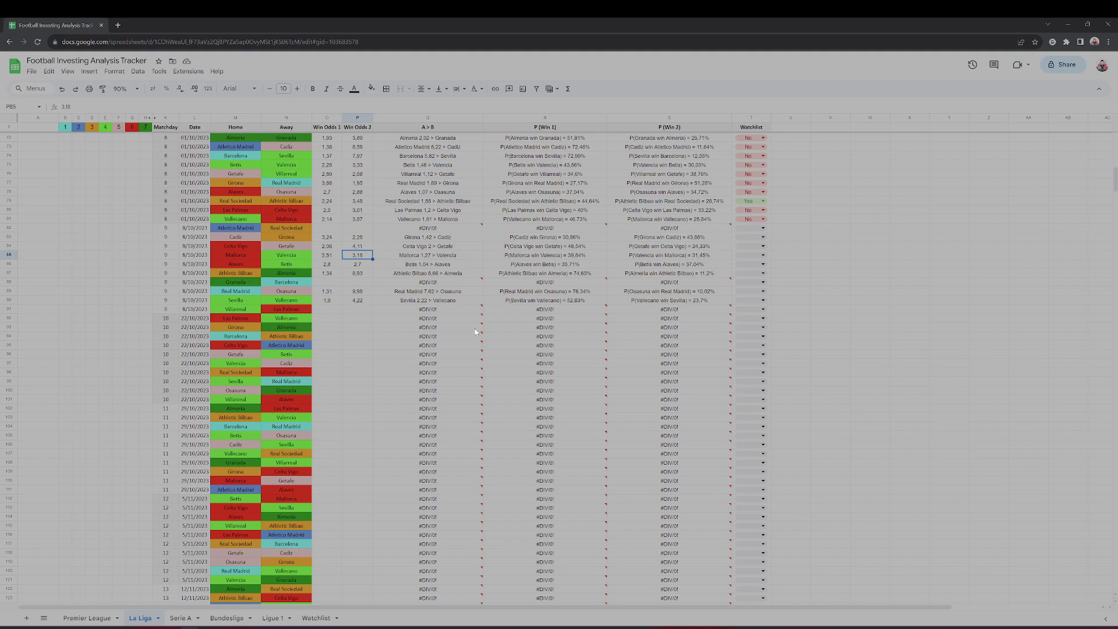
# Step: Enter win odds of 6.95 and 1.42 for the matchday 9 Granada–Barcelona fixture
pyautogui.press('Down')
pyautogui.press('Down')
pyautogui.press('Down')
pyautogui.press('Left')
pyautogui.write('6,95')
pyautogui.press('Tab')
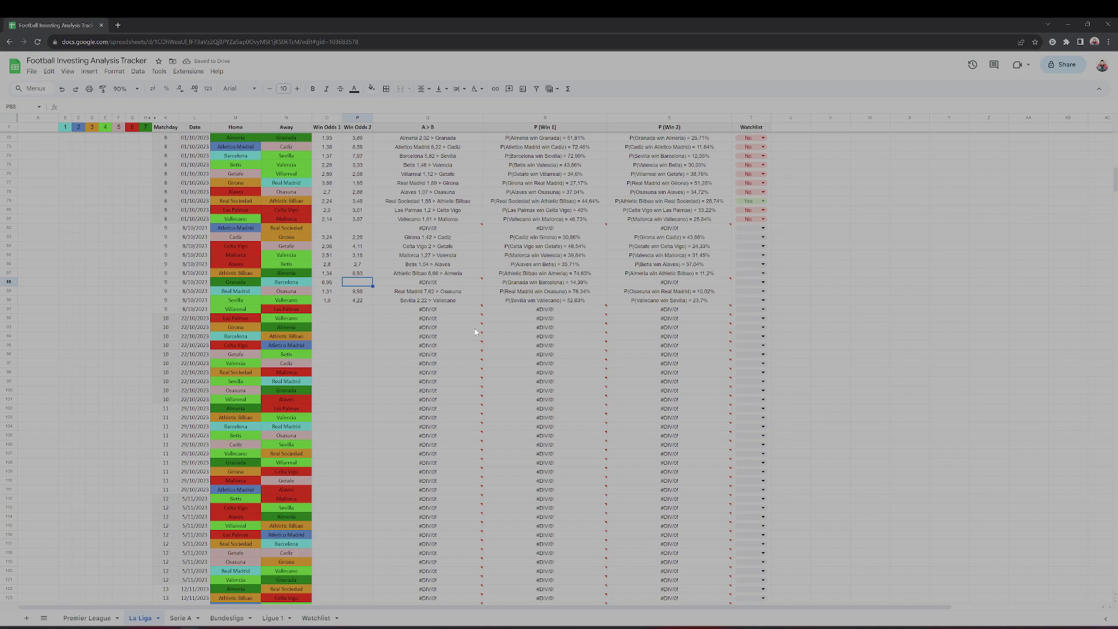
pyautogui.write('1,42')
pyautogui.press('Return')
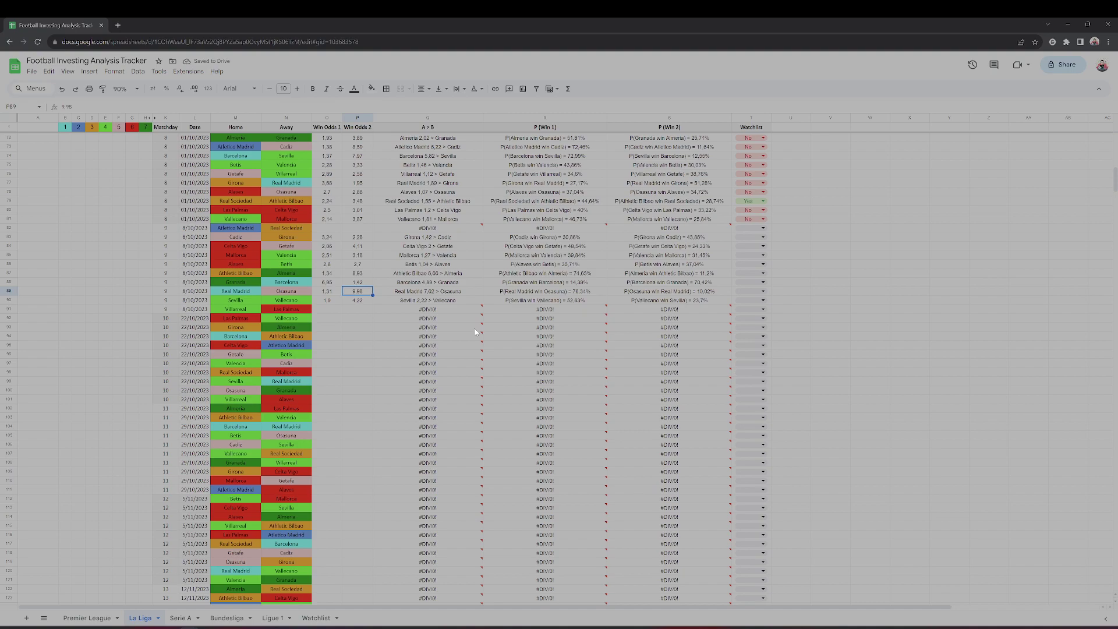
# Step: Check the teams and win odds entered in the Granada–Barcelona row and the rows just below it
pyautogui.press('Up')
pyautogui.press('Left')
pyautogui.press('Left')
pyautogui.press('Left')
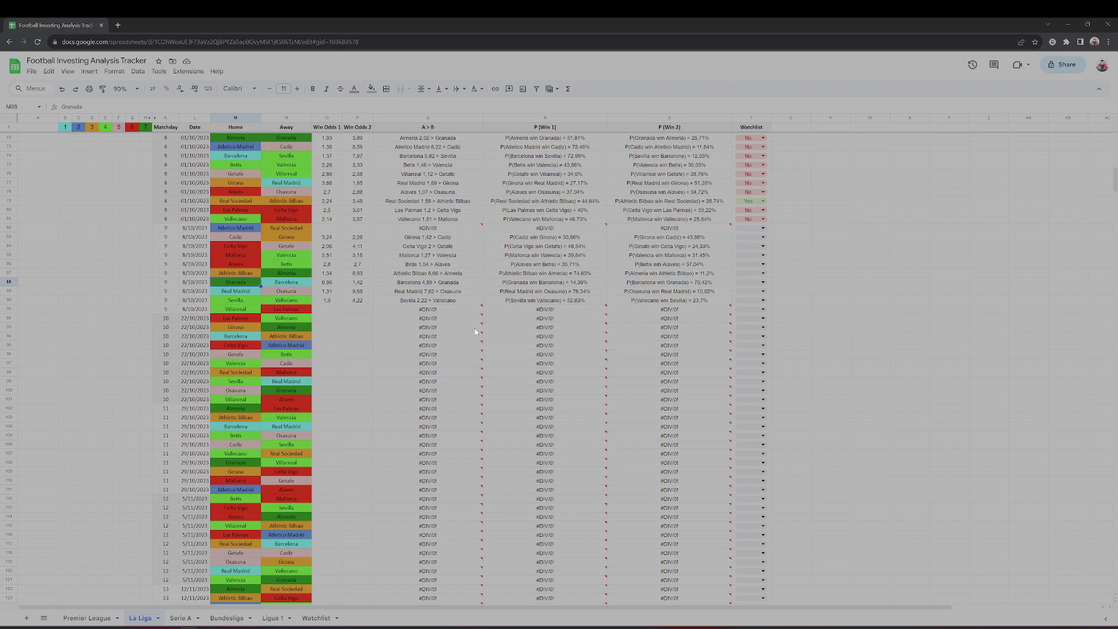
pyautogui.press('Right')
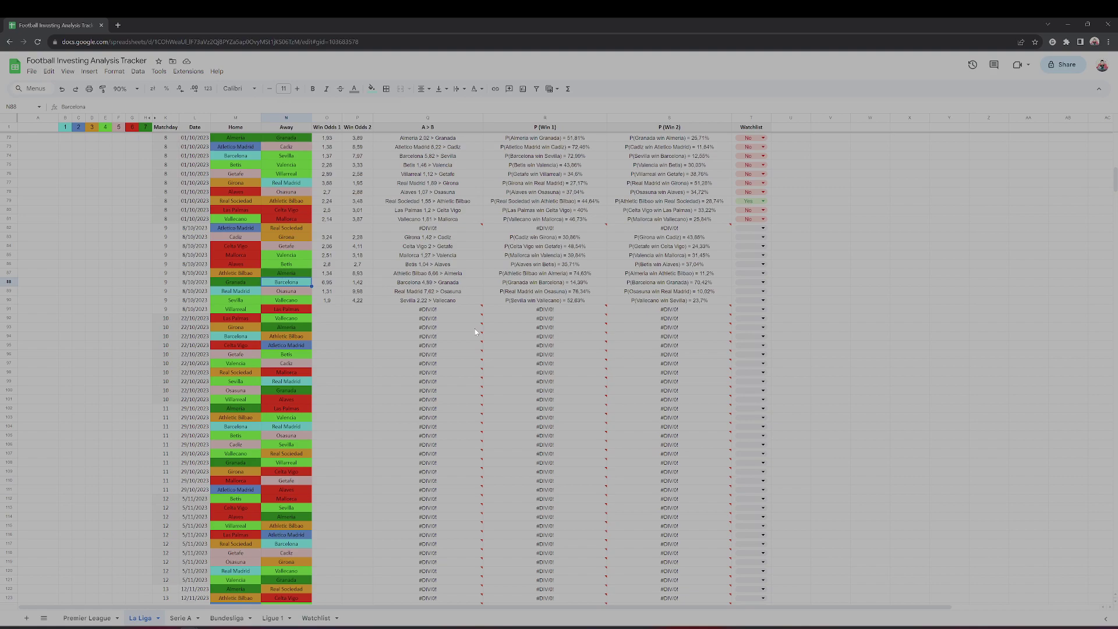
pyautogui.press('Right')
pyautogui.press('Right')
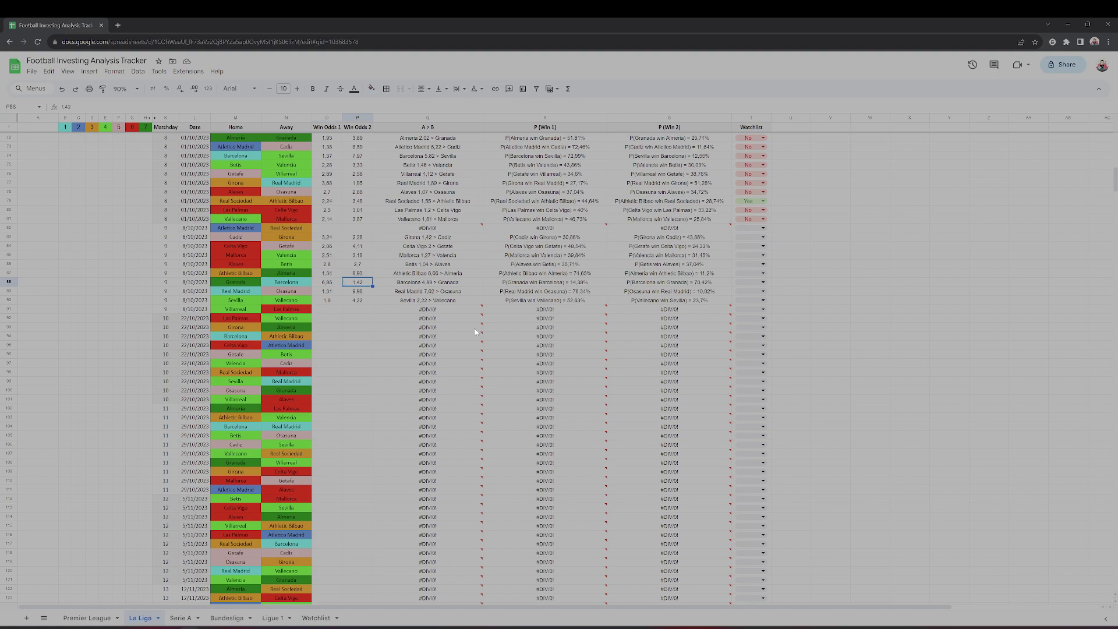
pyautogui.press('Down')
pyautogui.press('Down')
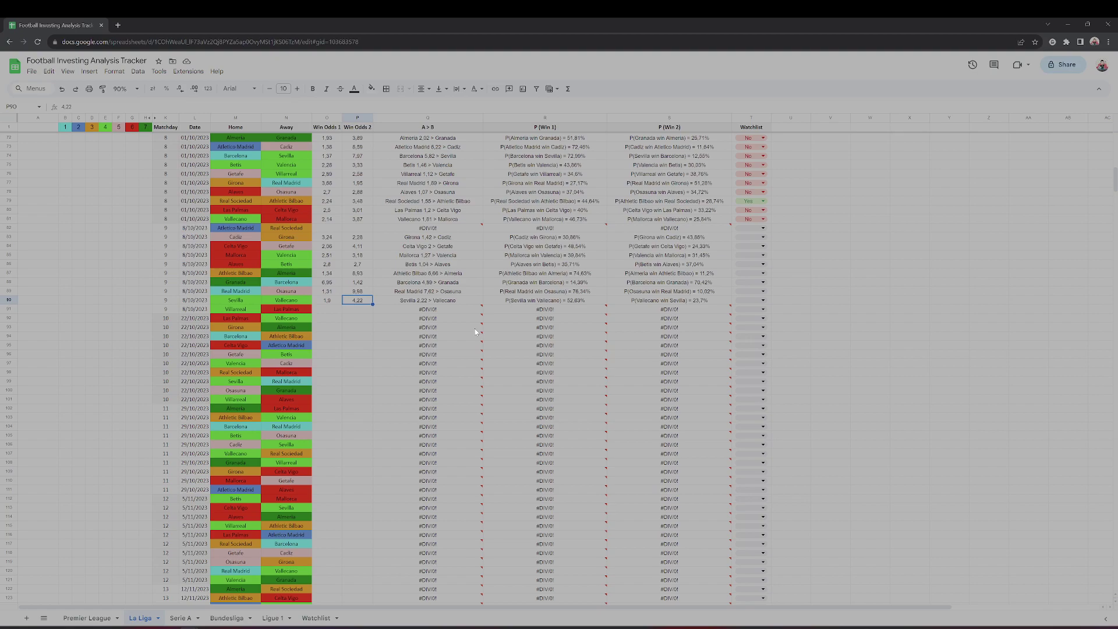
# Step: Enter win odds of 1.91 and 4.42 for the matchday 9 Atletico Madrid–Real Sociedad fixture
pyautogui.press('Up')
pyautogui.press('Up')
pyautogui.press('Up')
pyautogui.press('Up')
pyautogui.press('Up')
pyautogui.press('Up')
pyautogui.press('Up')
pyautogui.press('Up')
pyautogui.press('Left')
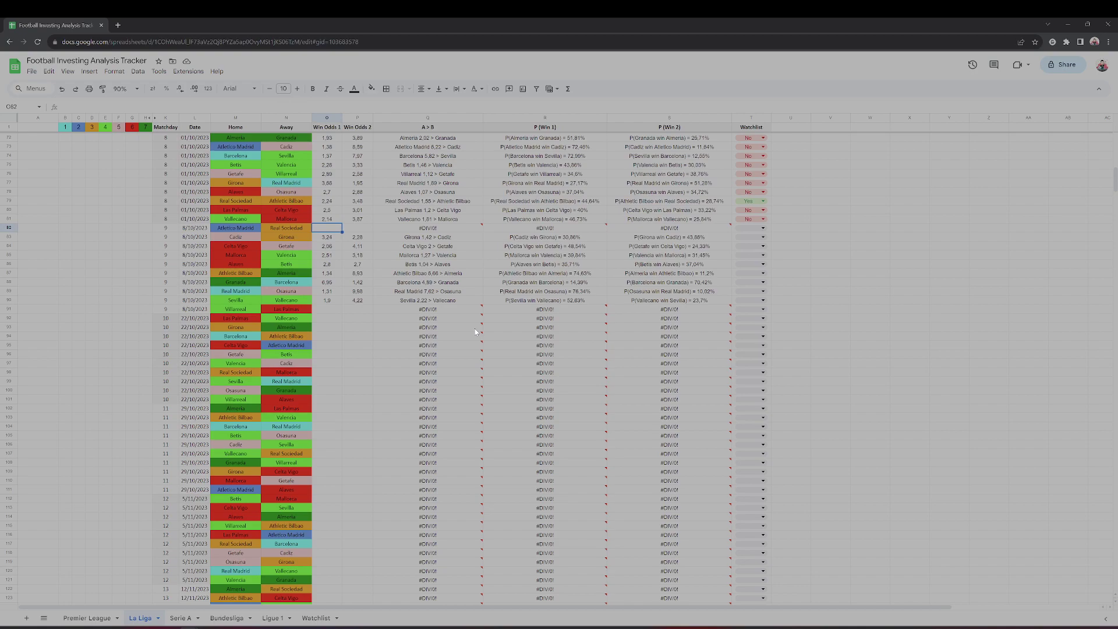
pyautogui.write('1,91')
pyautogui.press('Tab')
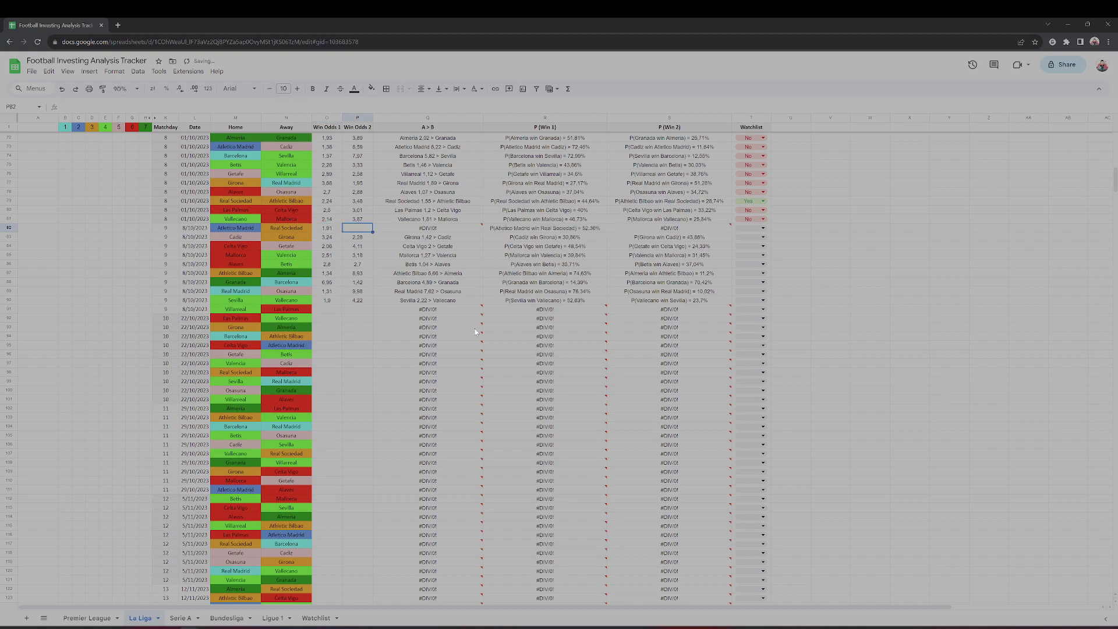
pyautogui.write('4,42')
pyautogui.press('Down')
# Step: Enter win odds of 1.64 and 5.38 for the matchday 9 Villarreal–Las Palmas fixture
pyautogui.press('Down')
pyautogui.press('Down')
pyautogui.press('Down')
pyautogui.press('Down')
pyautogui.press('Down')
pyautogui.press('Down')
pyautogui.press('Down')
pyautogui.press('Down')
pyautogui.press('Left')
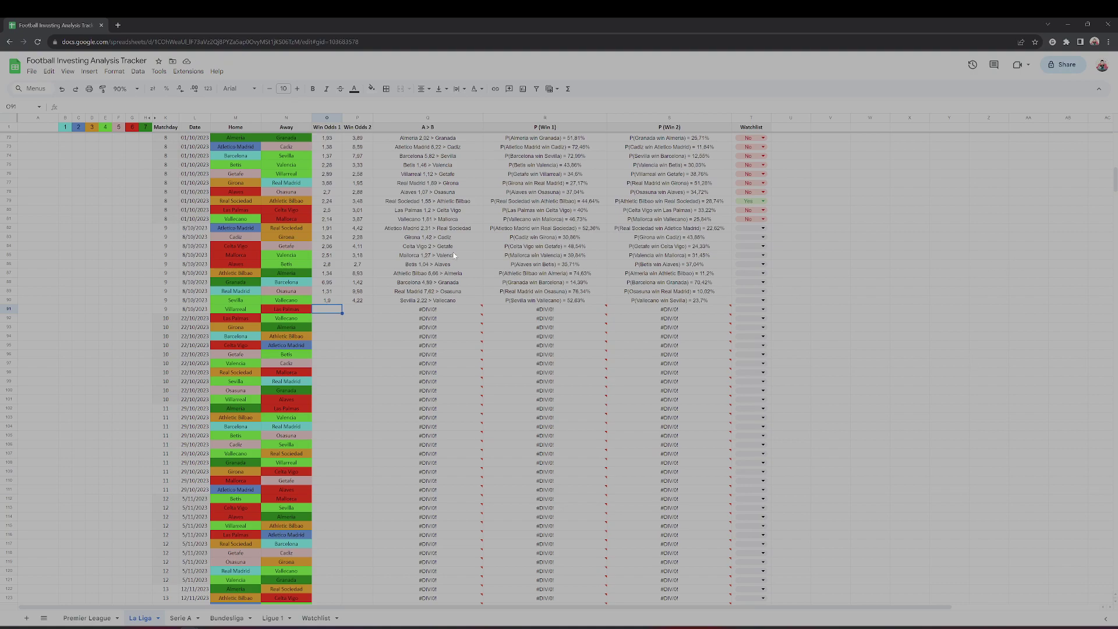
pyautogui.write('1,64')
pyautogui.press('Tab')
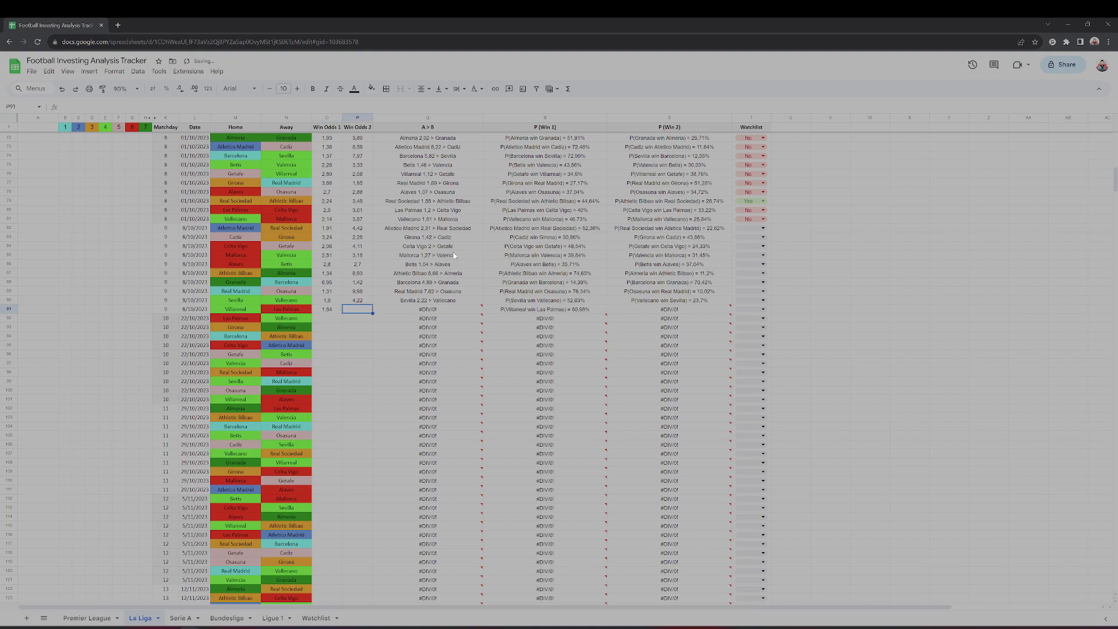
pyautogui.write('5,38')
pyautogui.press('Down')
# Step: Go back up through the matchday 9 odds and review the date, teams and odds of the Atletico Madrid–Real Sociedad fixture
pyautogui.press('Up')
pyautogui.press('Up')
pyautogui.press('Up')
pyautogui.press('Up')
pyautogui.press('Up')
pyautogui.press('Up')
pyautogui.press('Up')
pyautogui.press('Up')
pyautogui.press('Up')
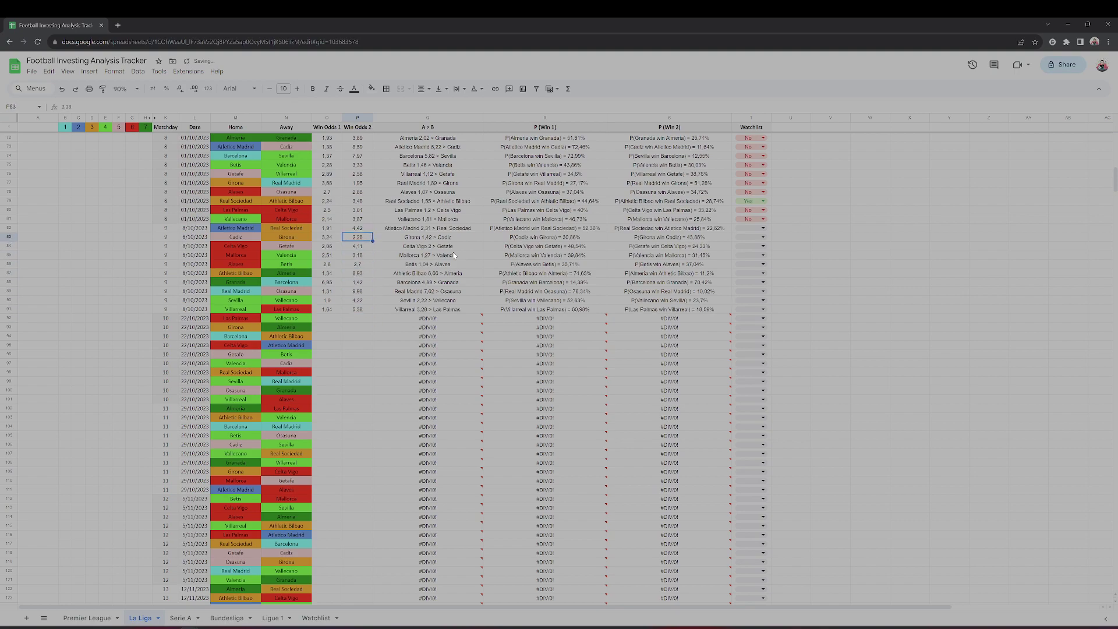
pyautogui.press('Up')
pyautogui.press('Left')
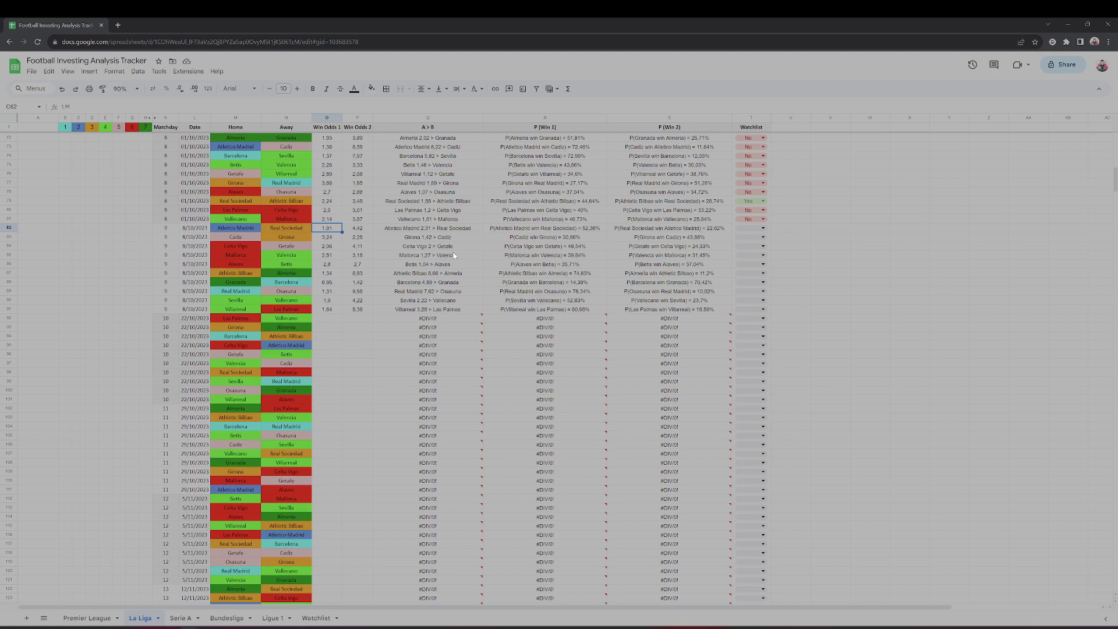
pyautogui.press('Left')
pyautogui.press('Left')
pyautogui.press('Left')
pyautogui.press('Left')
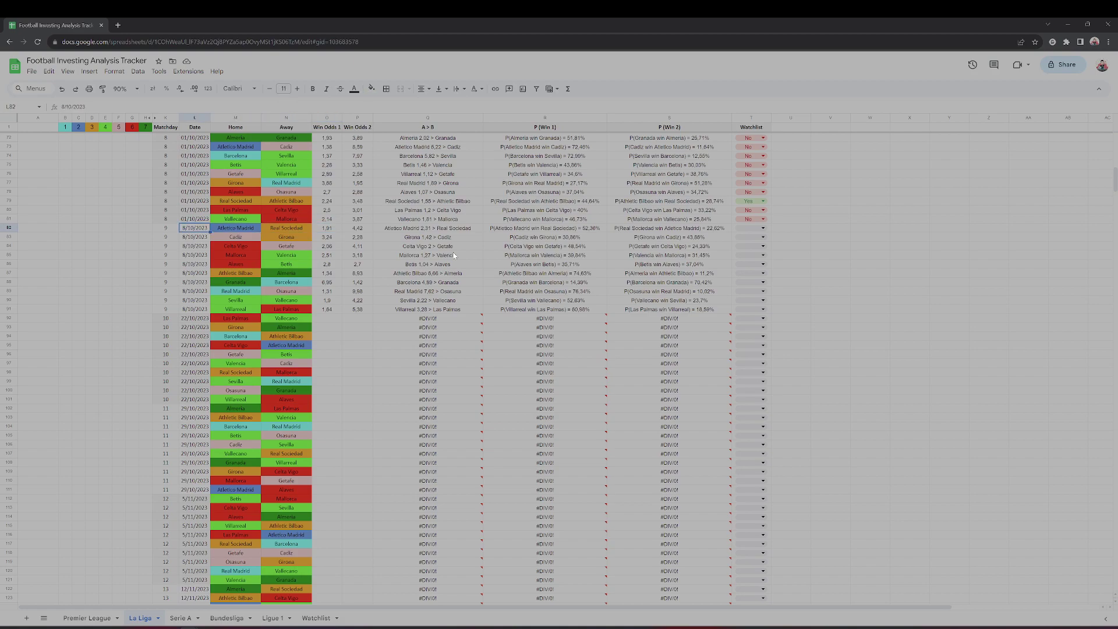
pyautogui.press('Right')
pyautogui.press('Right')
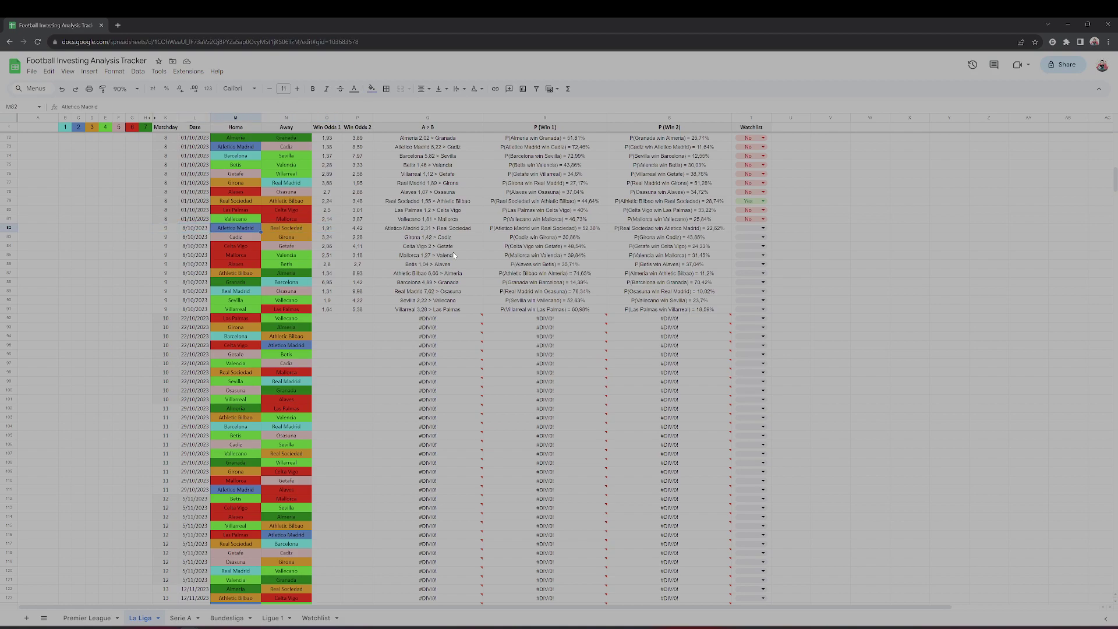
pyautogui.press('Right')
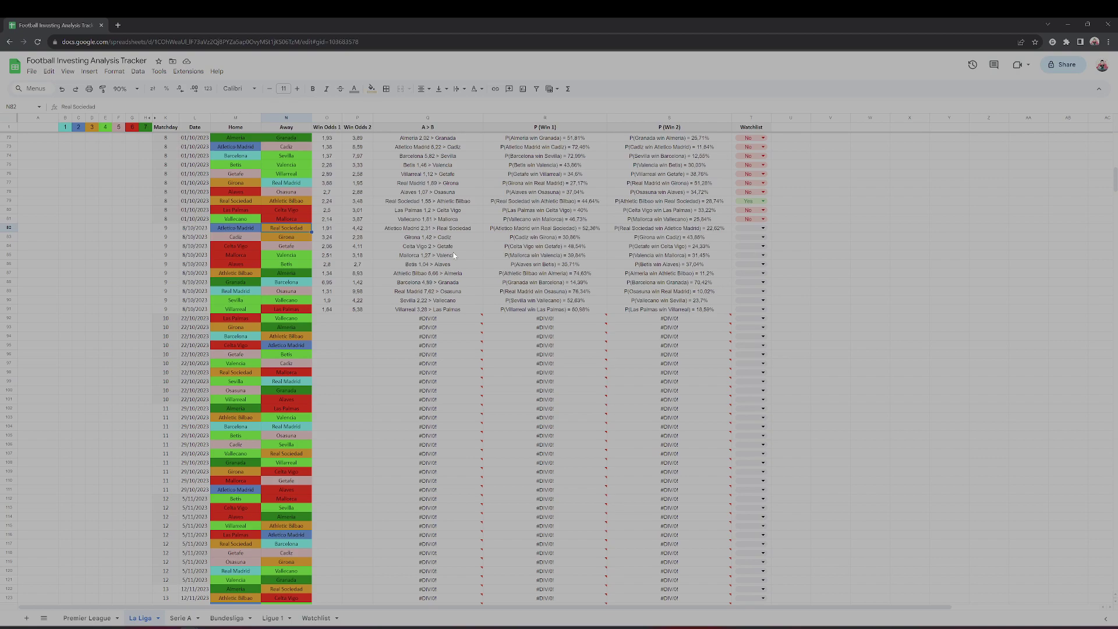
pyautogui.press('Right')
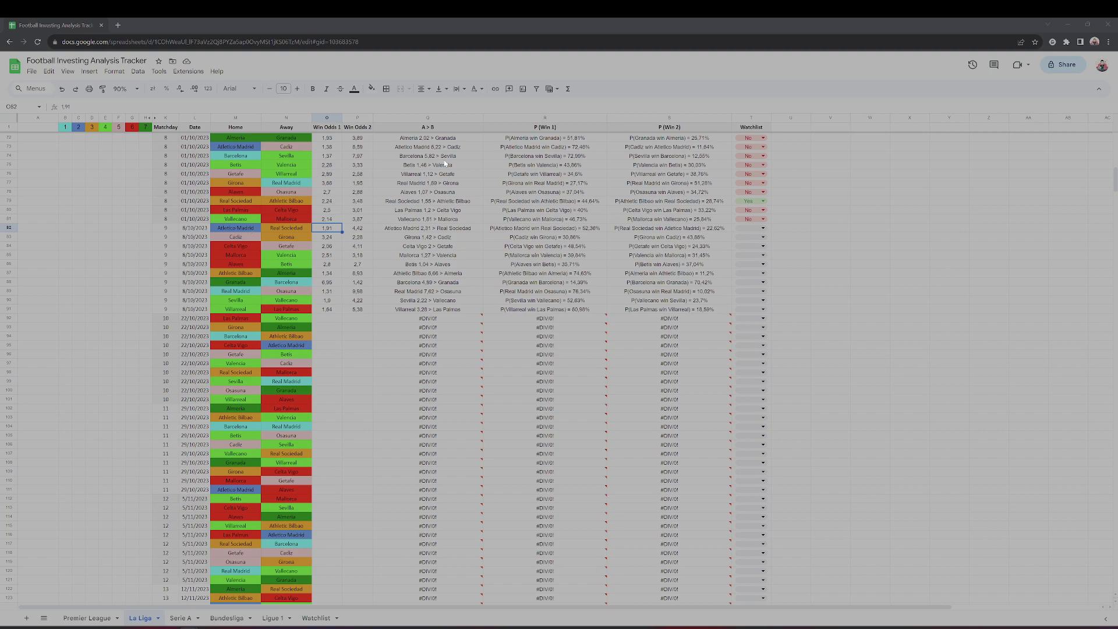
# Step: Set the Watchlist value of the matchday 9 Atletico Madrid–Real Sociedad fixture to No
pyautogui.click(757, 227)
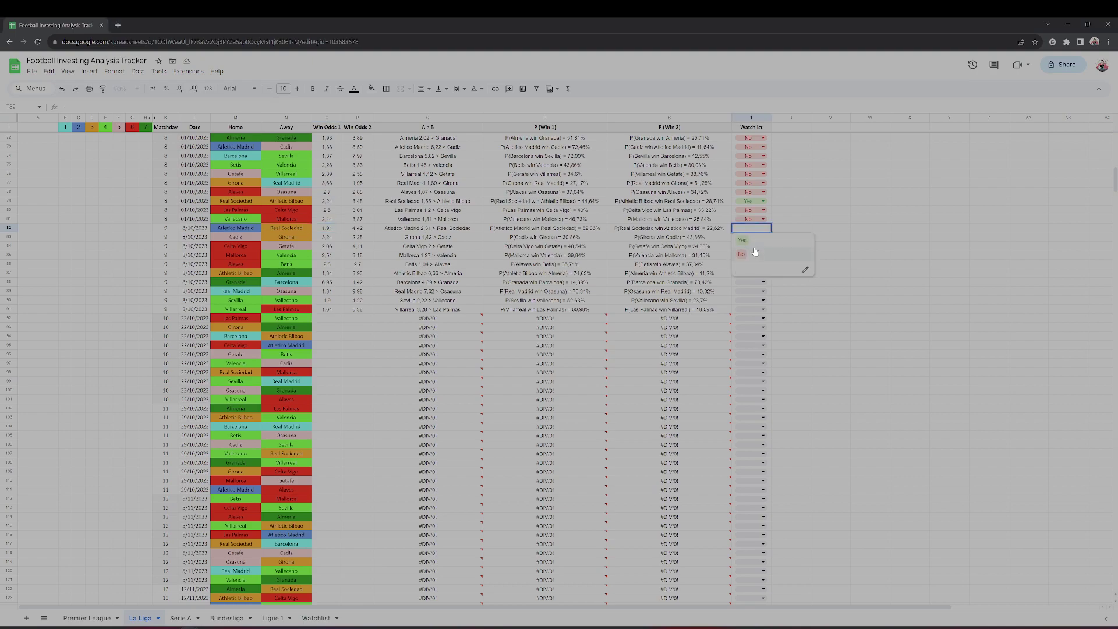
pyautogui.click(755, 253)
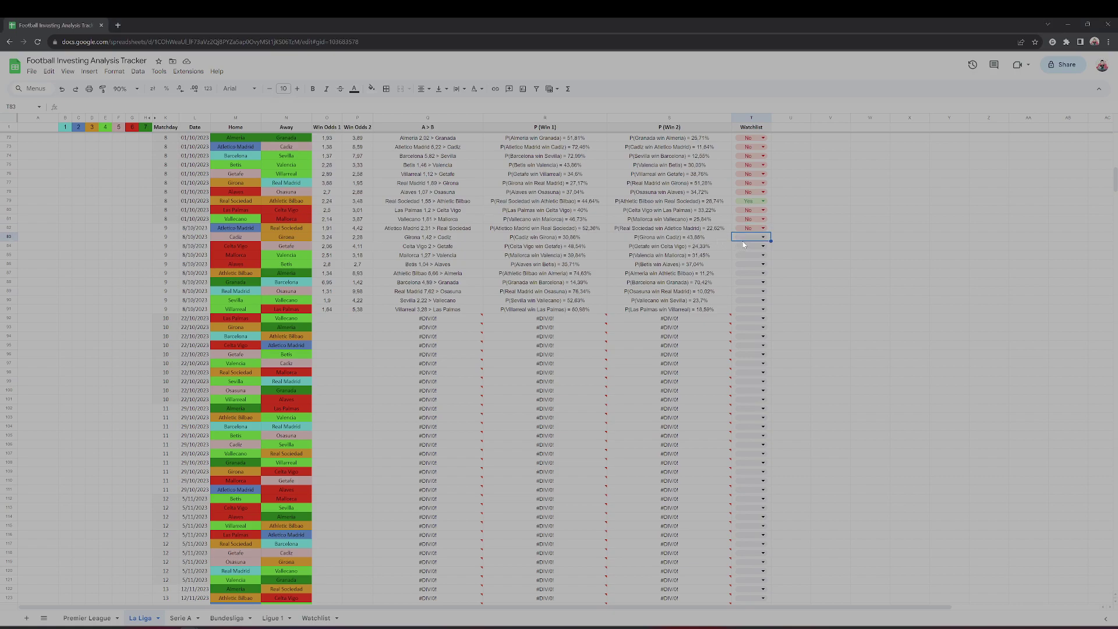
# Step: Set the Watchlist value of the matchday 9 Cadiz–Girona fixture to Yes
pyautogui.click(763, 237)
pyautogui.click(750, 257)
pyautogui.click(815, 259)
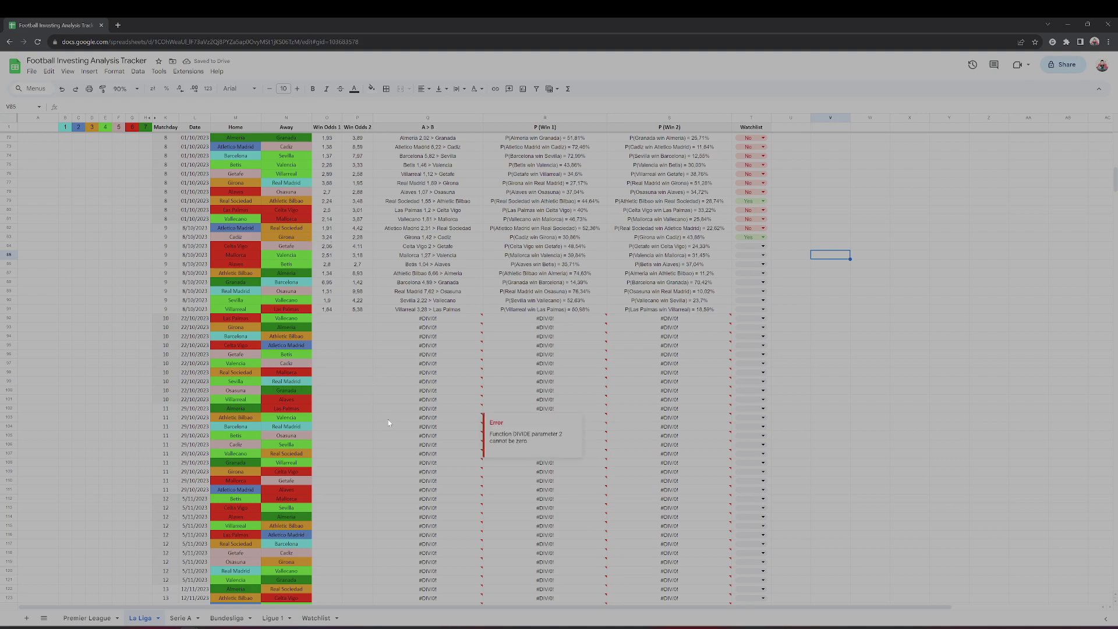
# Step: Check the odds and teams of the matchday 9 Celta Vigo–Getafe fixture and set its Watchlist value to No
pyautogui.press('Up')
pyautogui.press('Left')
pyautogui.press('Left')
pyautogui.press('Left')
pyautogui.press('Left')
pyautogui.press('Left')
pyautogui.press('Left')
pyautogui.press('Left')
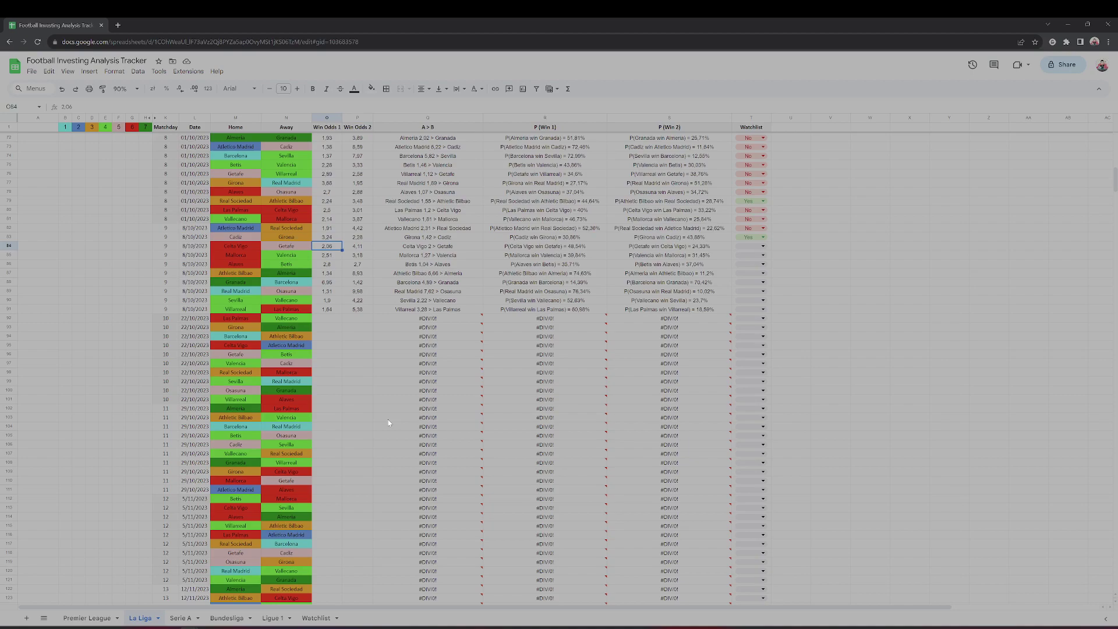
pyautogui.press('Left')
pyautogui.press('Left')
pyautogui.press('Right')
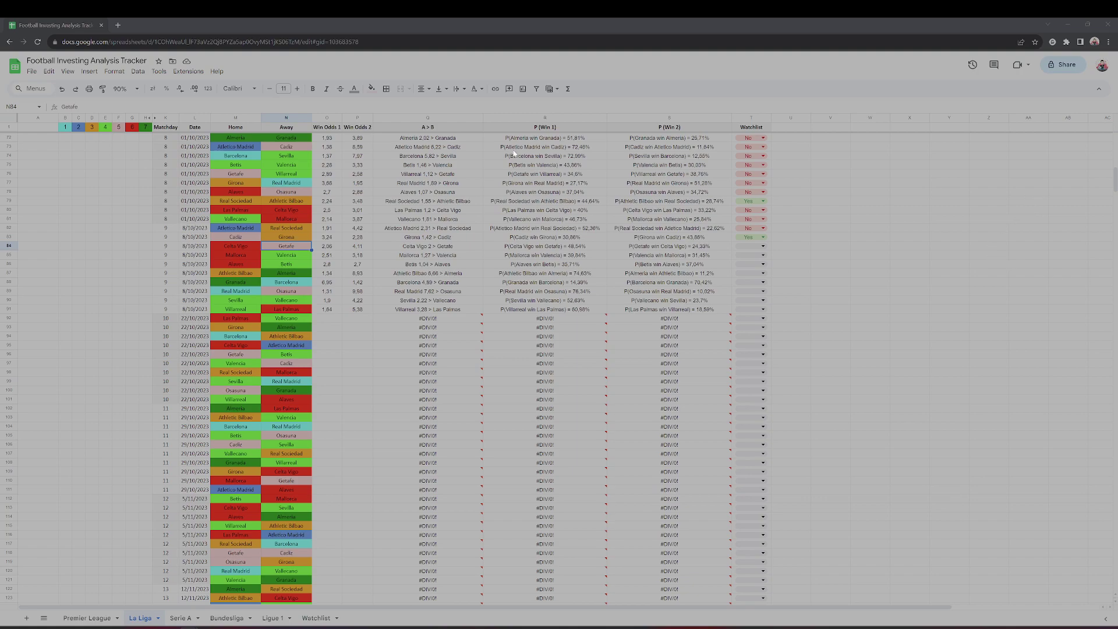
pyautogui.click(743, 243)
pyautogui.click(747, 274)
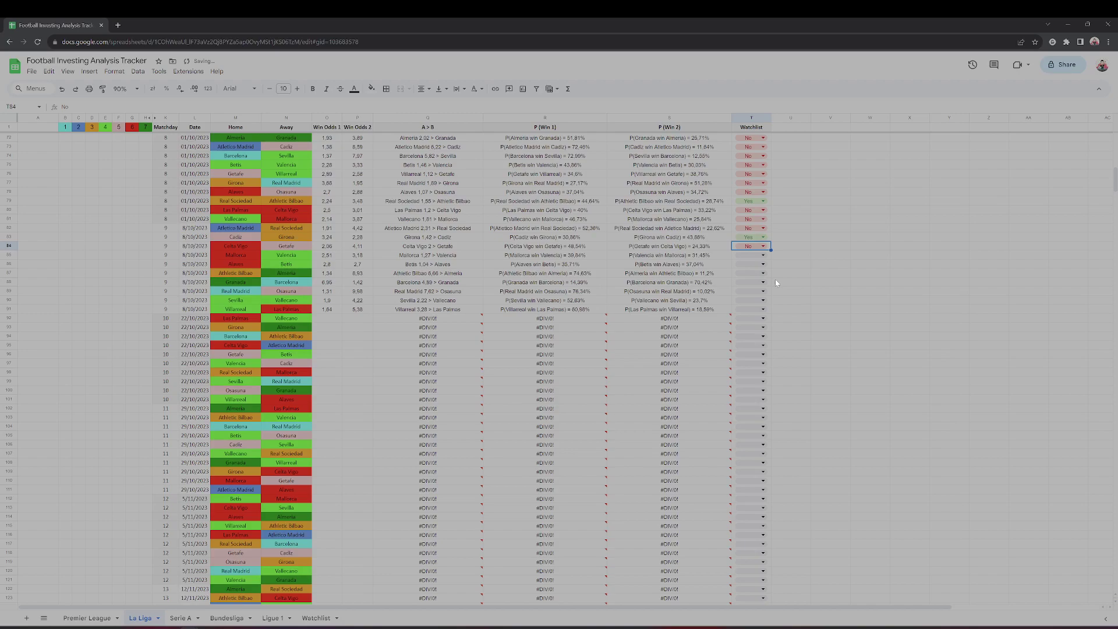
# Step: Check the first win odds of the matchday 9 Mallorca–Valencia fixture and set its Watchlist value to No
pyautogui.click(335, 255)
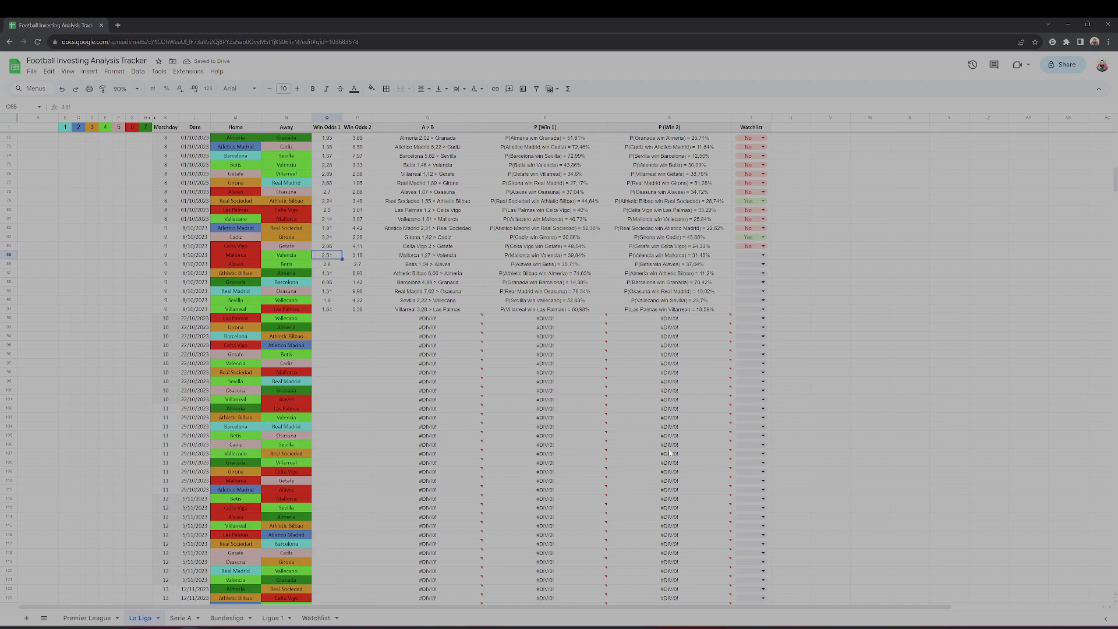
pyautogui.moveTo(669, 453)
pyautogui.moveTo(375, 330)
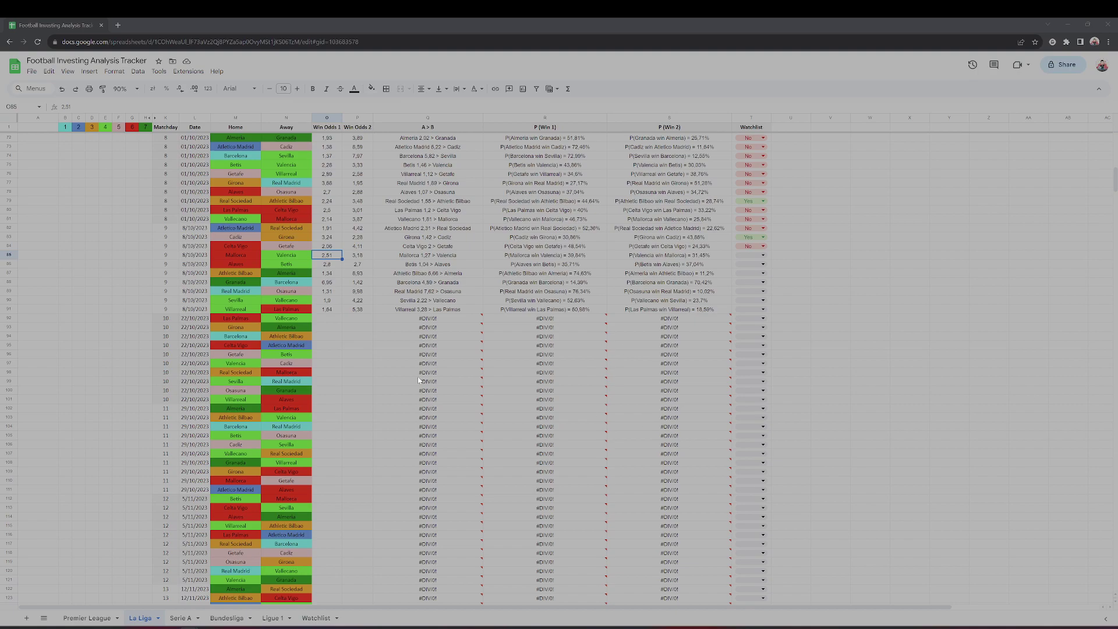
pyautogui.click(416, 348)
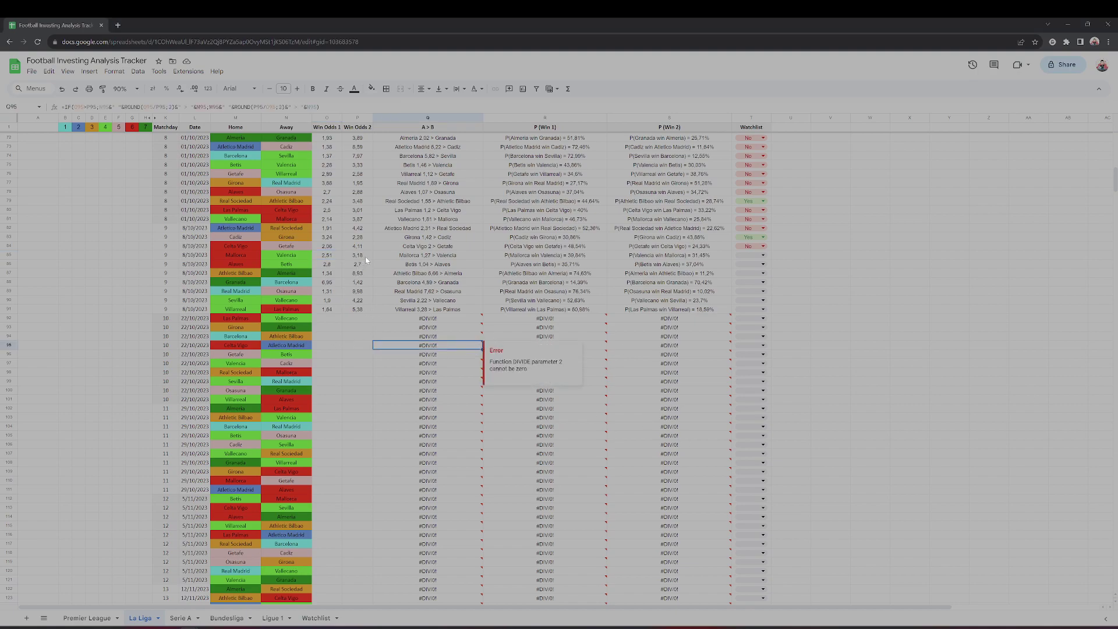
pyautogui.click(758, 255)
pyautogui.click(749, 284)
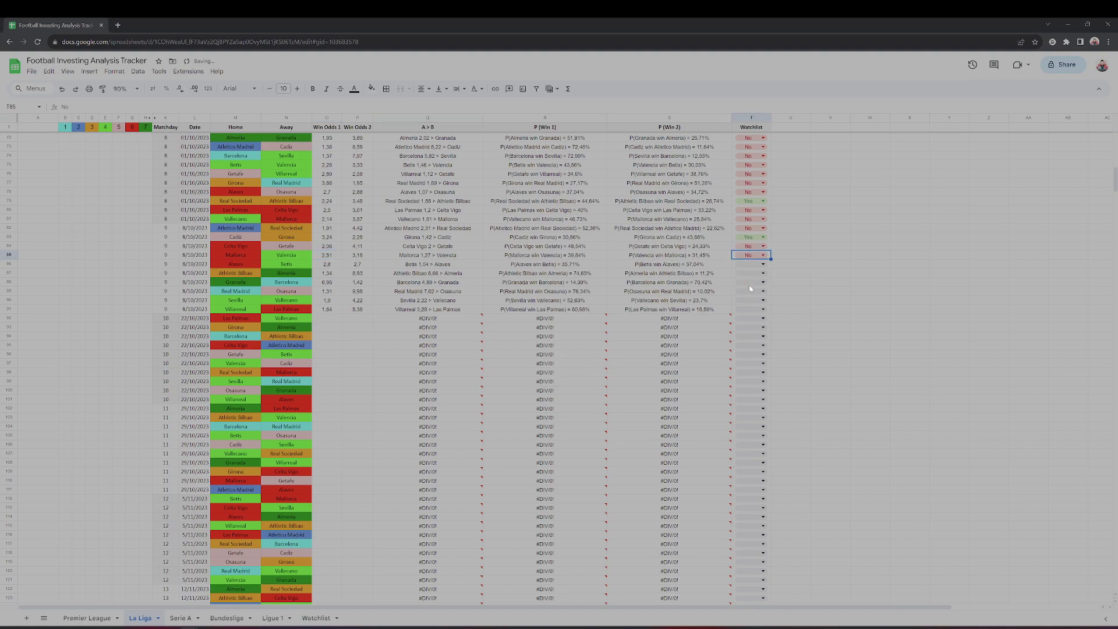
pyautogui.click(829, 308)
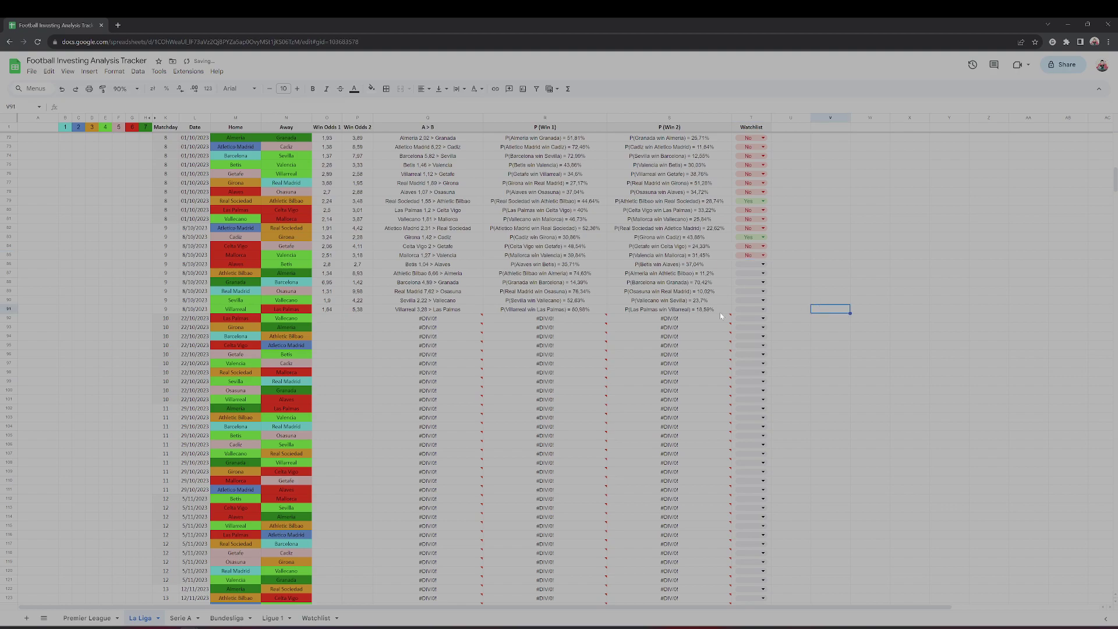
# Step: Set the Watchlist value of the matchday 9 Alaves–Betis fixture to Yes
pyautogui.click(249, 264)
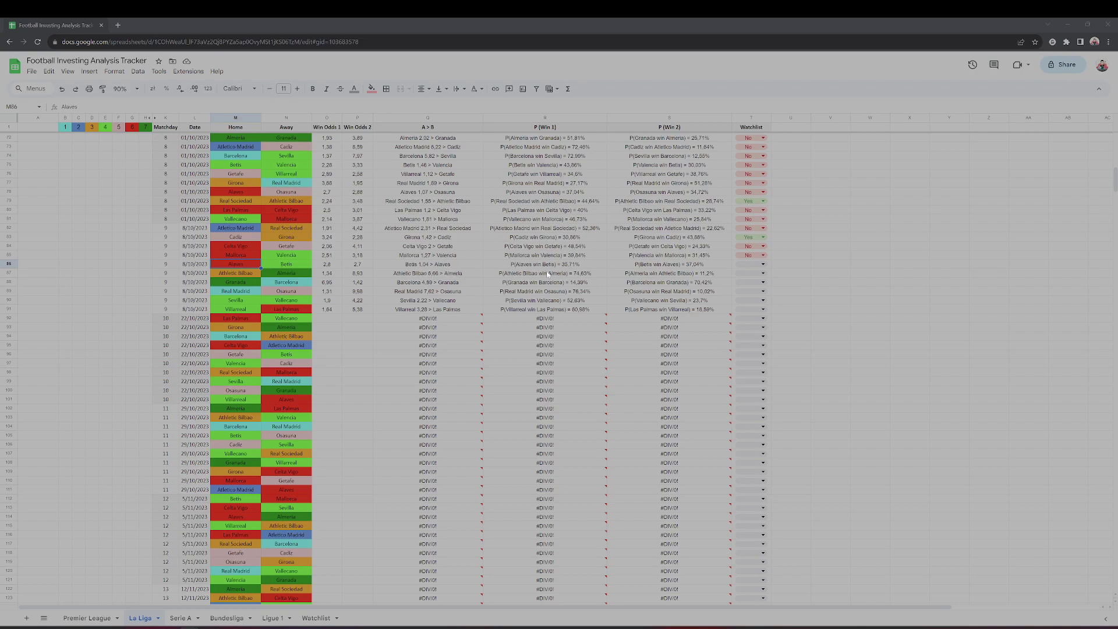
pyautogui.click(751, 265)
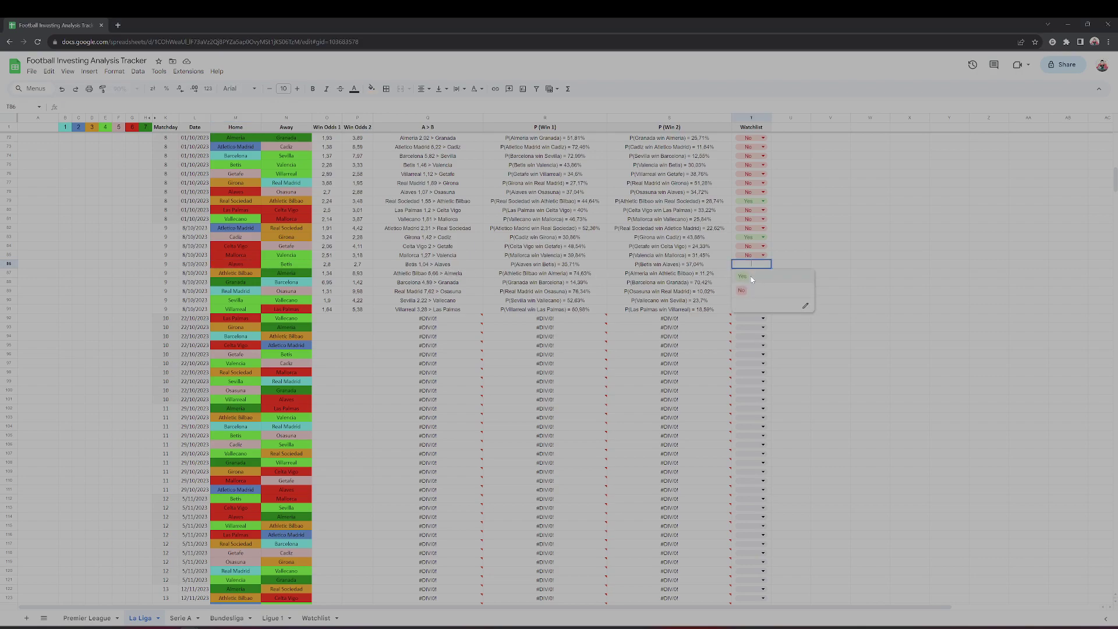
pyautogui.click(751, 281)
pyautogui.click(846, 291)
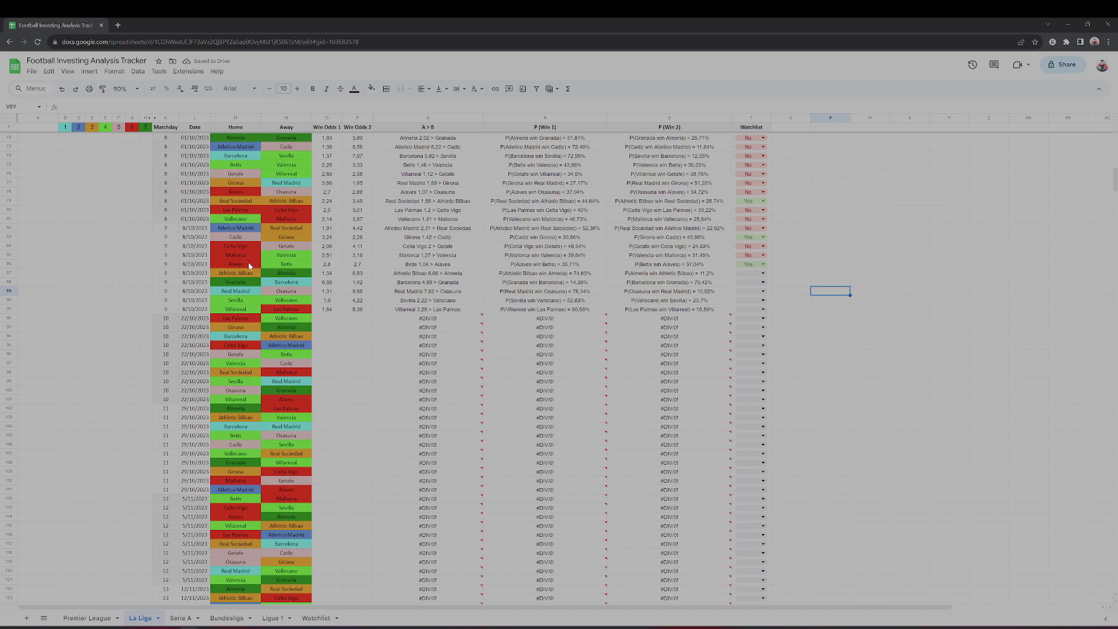
# Step: Set the Watchlist value of the matchday 9 Athletic Bilbao–Almeria fixture to No
pyautogui.click(751, 273)
pyautogui.click(751, 299)
pyautogui.click(829, 308)
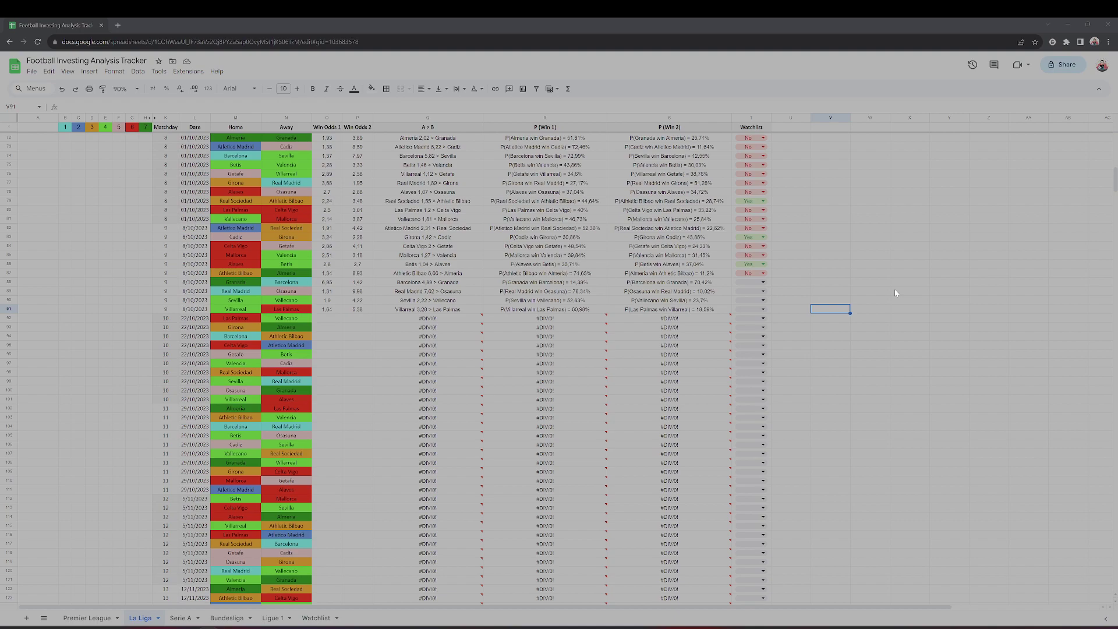
# Step: Set the Watchlist values of the matchday 9 Granada–Barcelona and Real Madrid–Osasuna fixtures to No
pyautogui.click(741, 289)
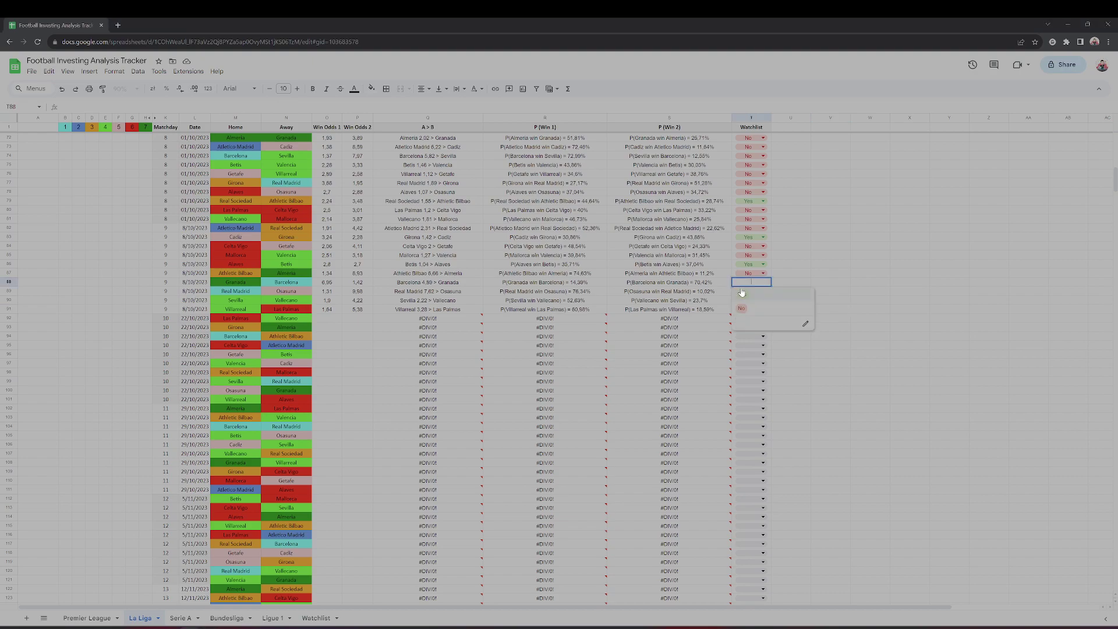
pyautogui.click(751, 307)
pyautogui.click(751, 291)
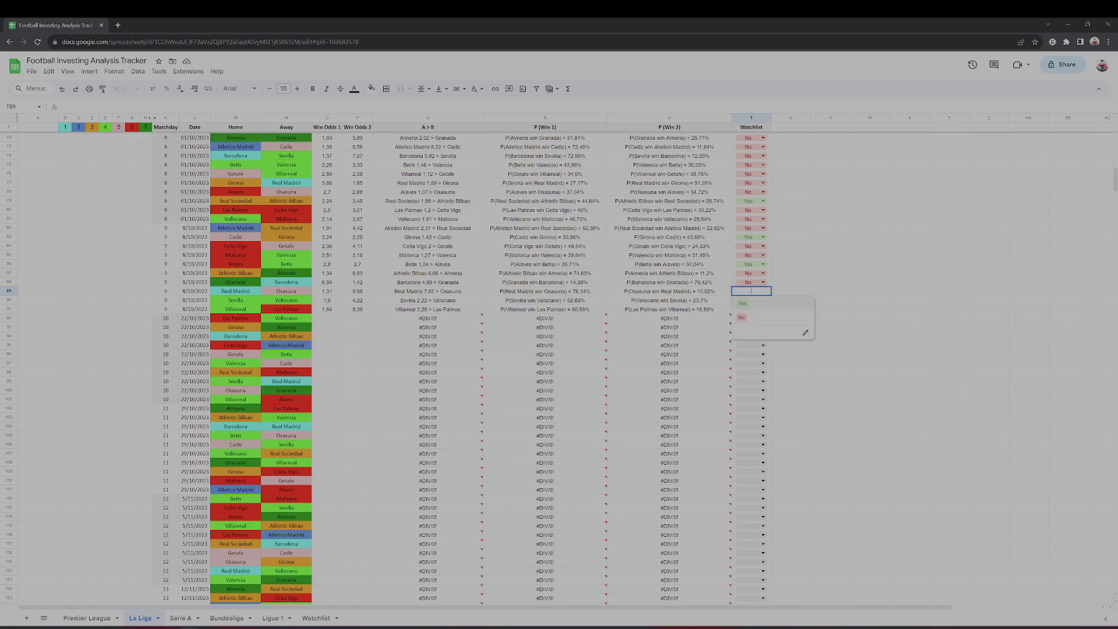
pyautogui.click(751, 318)
pyautogui.moveTo(858, 298); pyautogui.dragTo(859, 294)
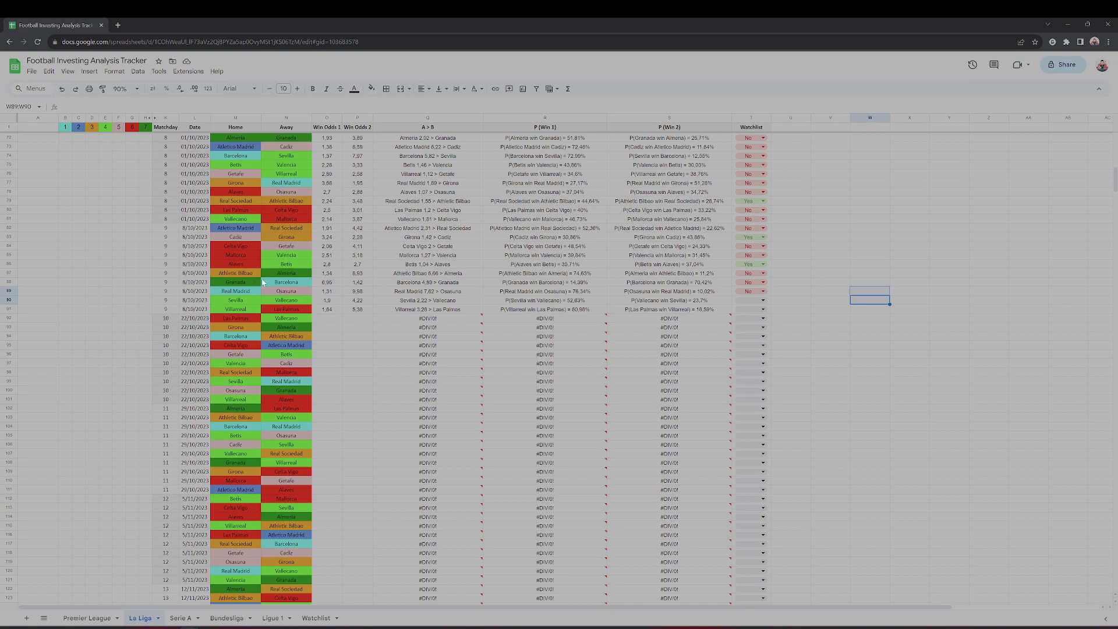
# Step: Set the matchday 9 Watchlist values to No for Villarreal–Las Palmas and Yes for Sevilla–Vallecano
pyautogui.doubleClick(750, 309)
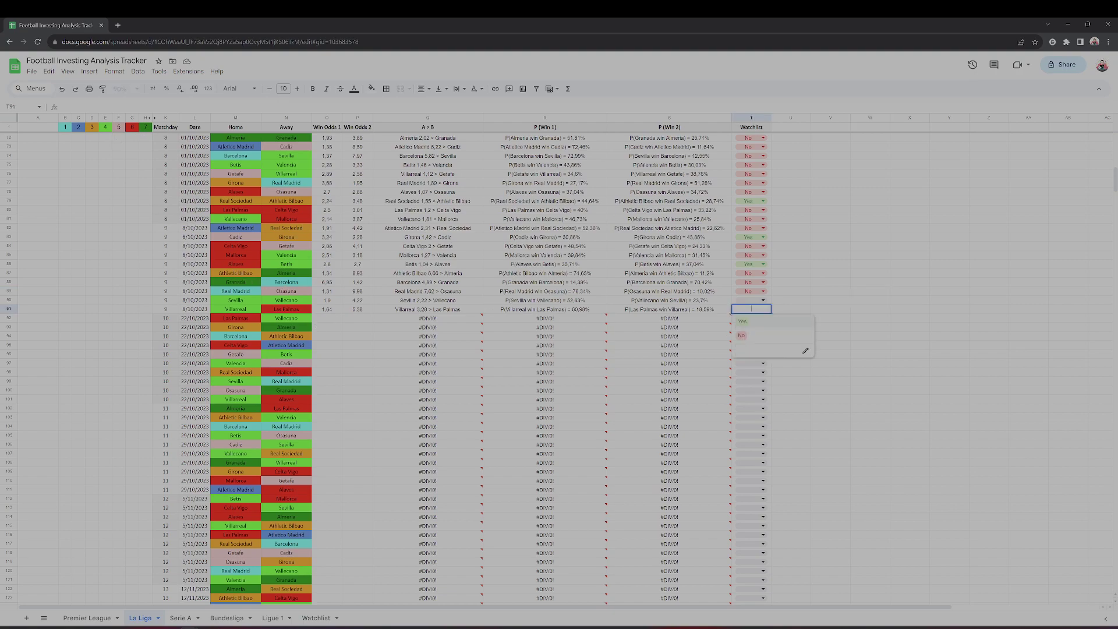
pyautogui.click(751, 337)
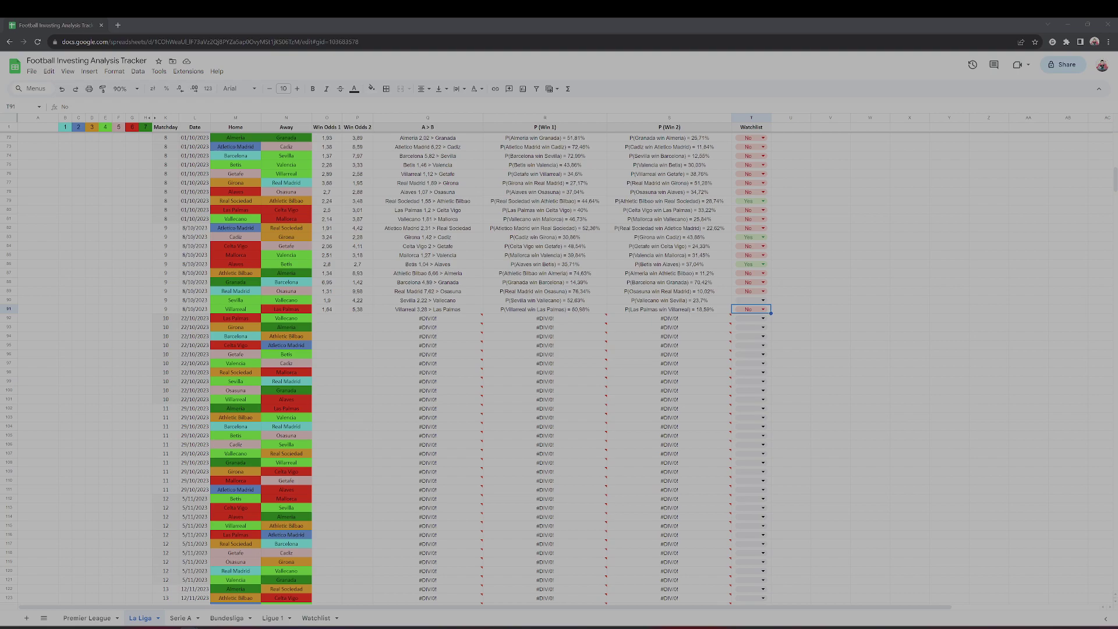
pyautogui.click(753, 300)
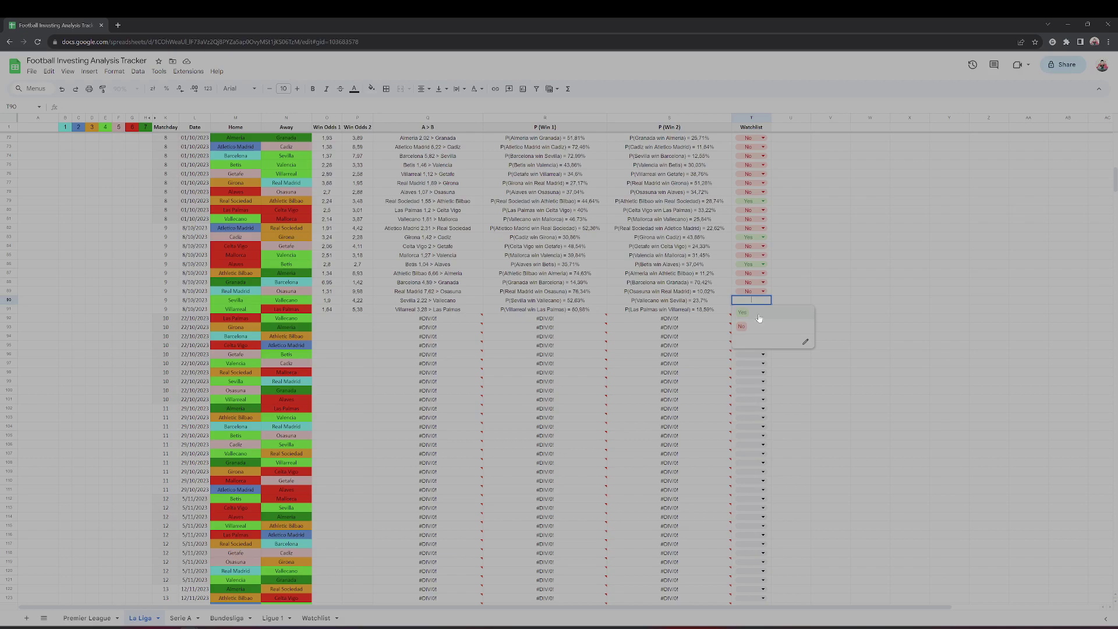
pyautogui.click(758, 318)
pyautogui.click(779, 302)
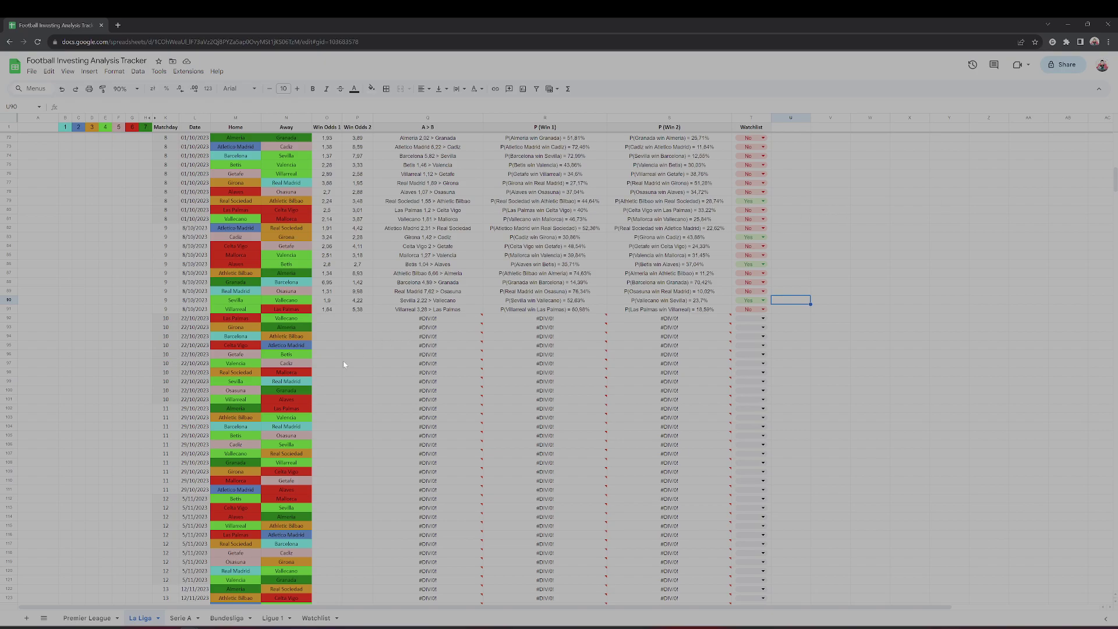
pyautogui.scroll(3, 343, 364)
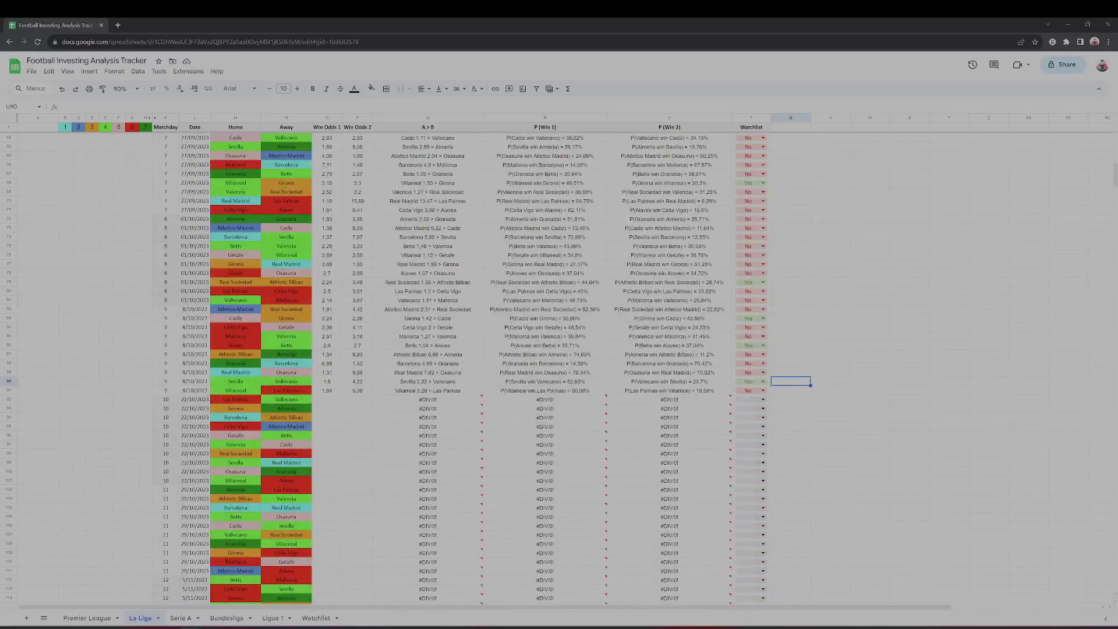